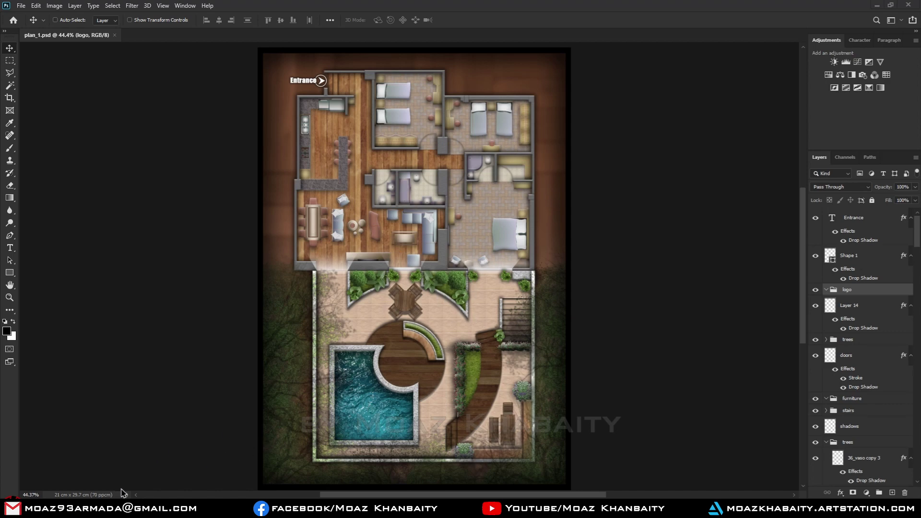
- Open plan.pdf in Foxit PDF Editor, enlarge its window and hide the Bookmarks panel
key(alt+Tab)
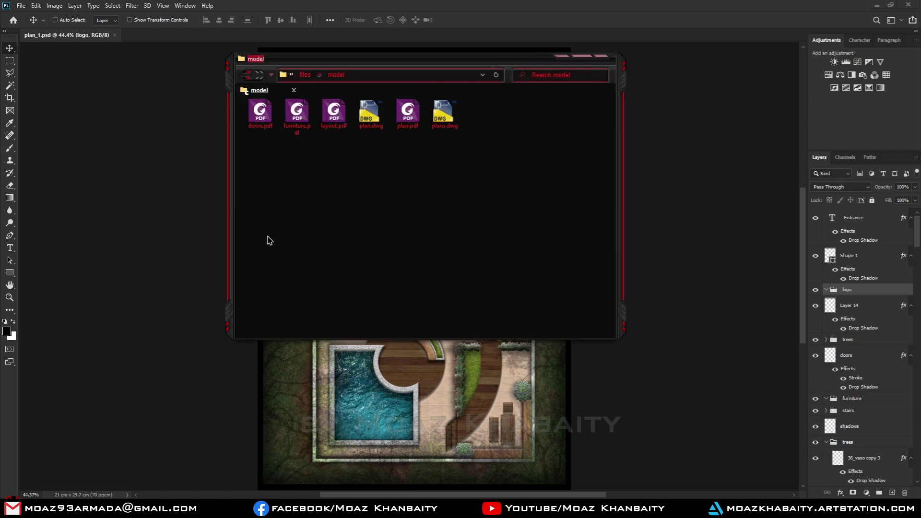
double_click(408, 123)
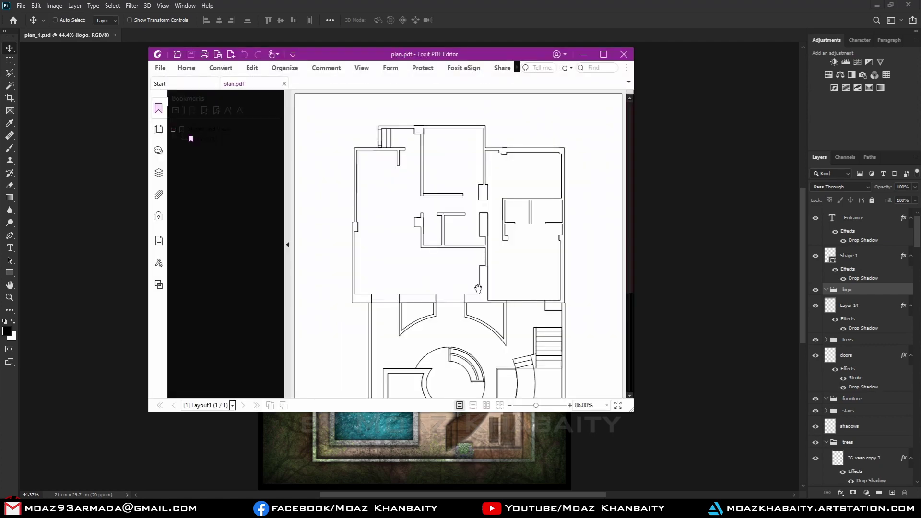
scroll(478, 288, down, 3)
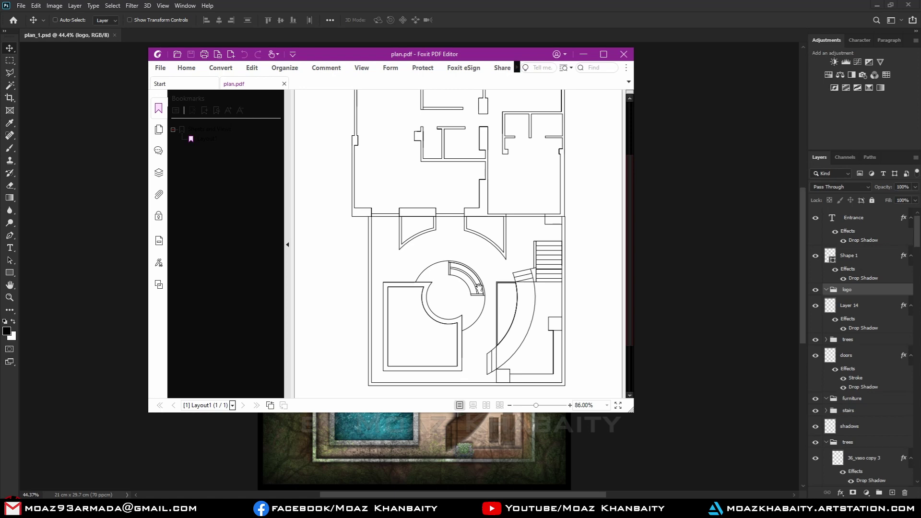
scroll(478, 288, up, 3)
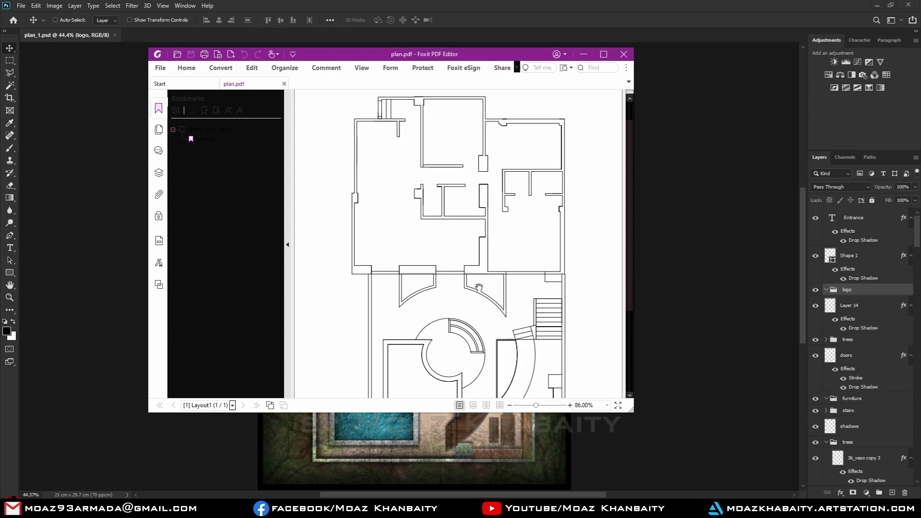
scroll(479, 288, down, 2)
drag(634, 410, 675, 465)
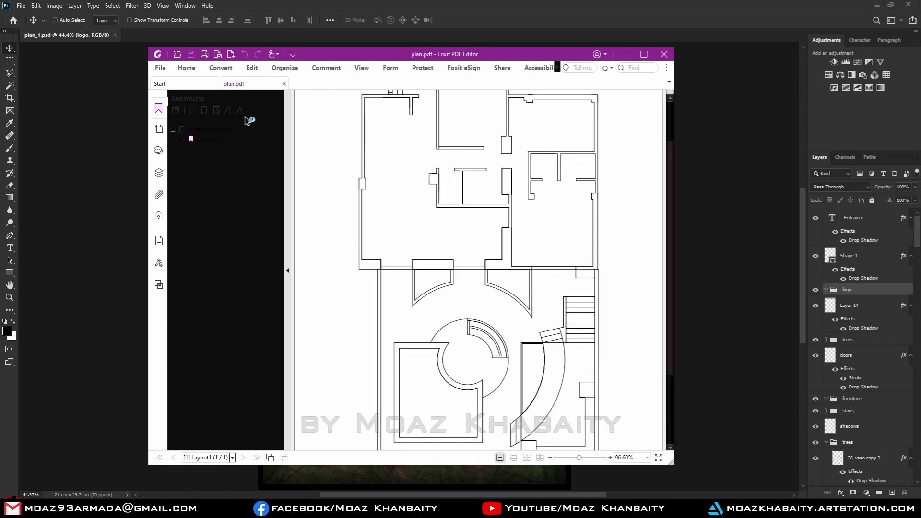
click(290, 272)
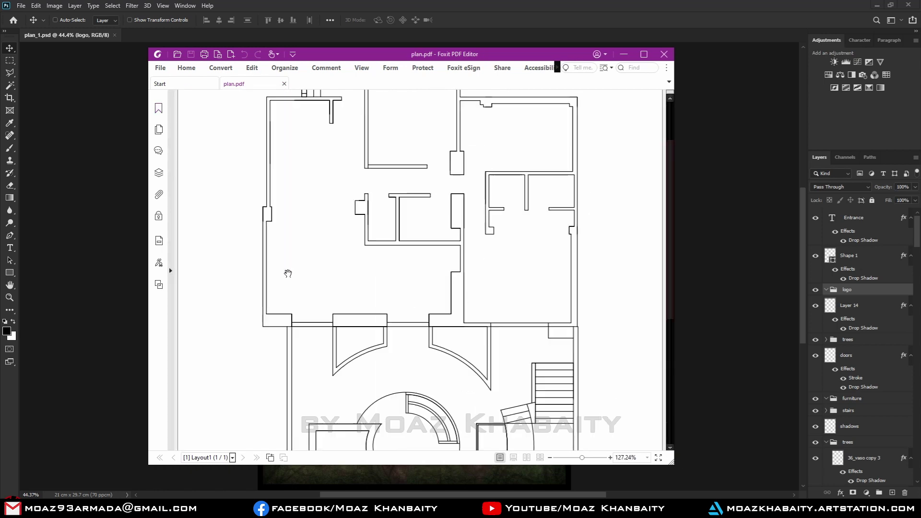
ctrl+scroll(417, 270, down, 2)
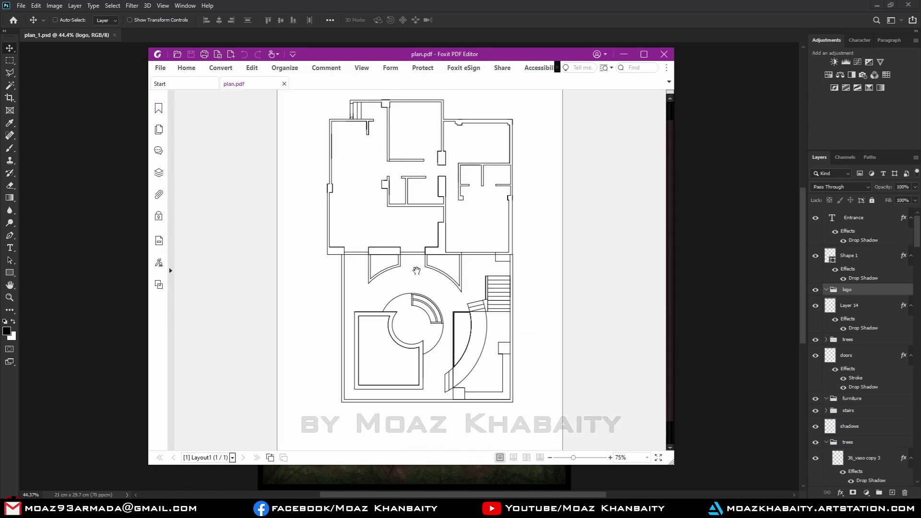
- Compare the PDF line plan with the Photoshop render, ending on the render
click(734, 261)
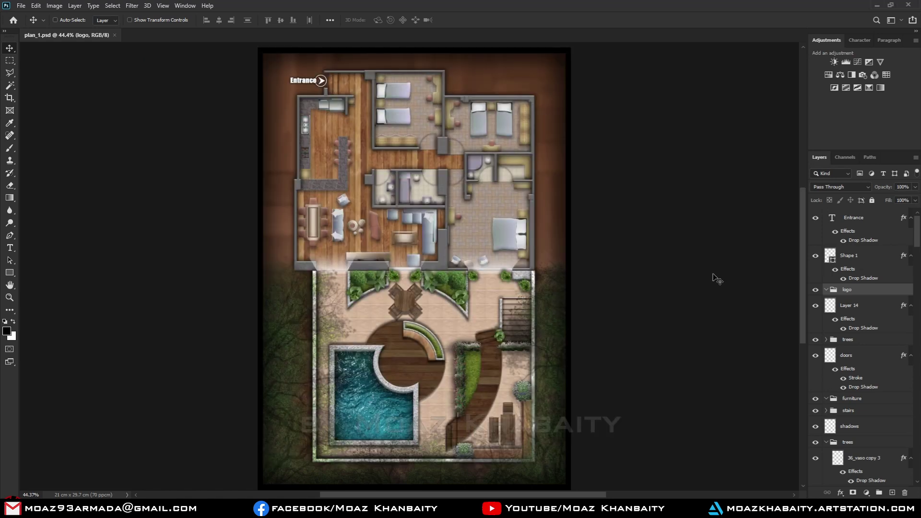
key(alt+Tab)
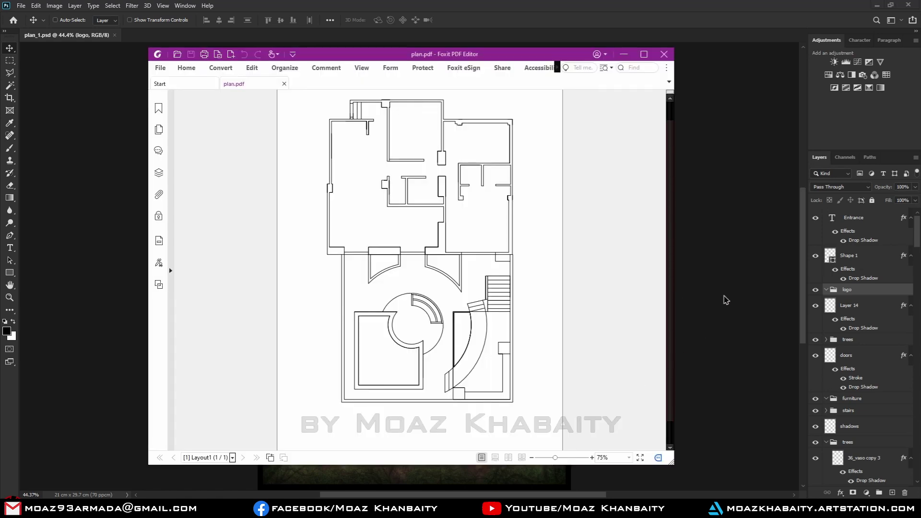
click(734, 263)
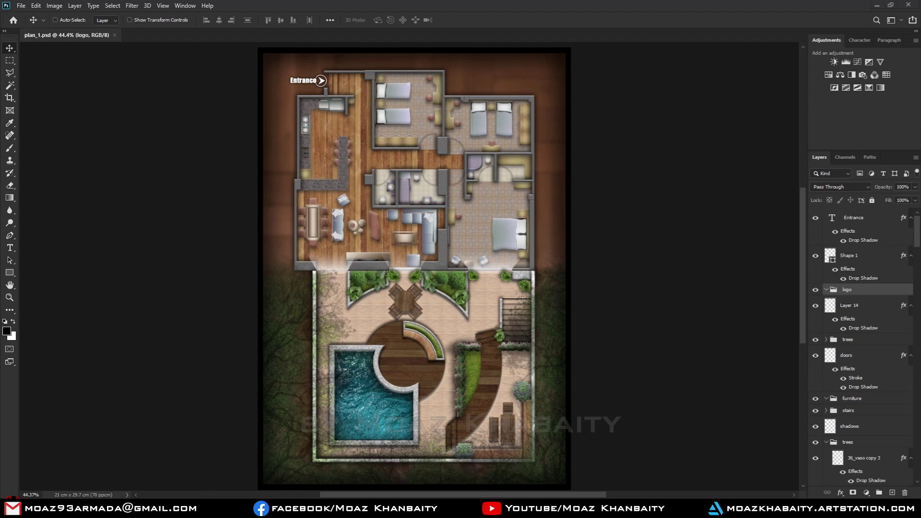
key(alt+Tab)
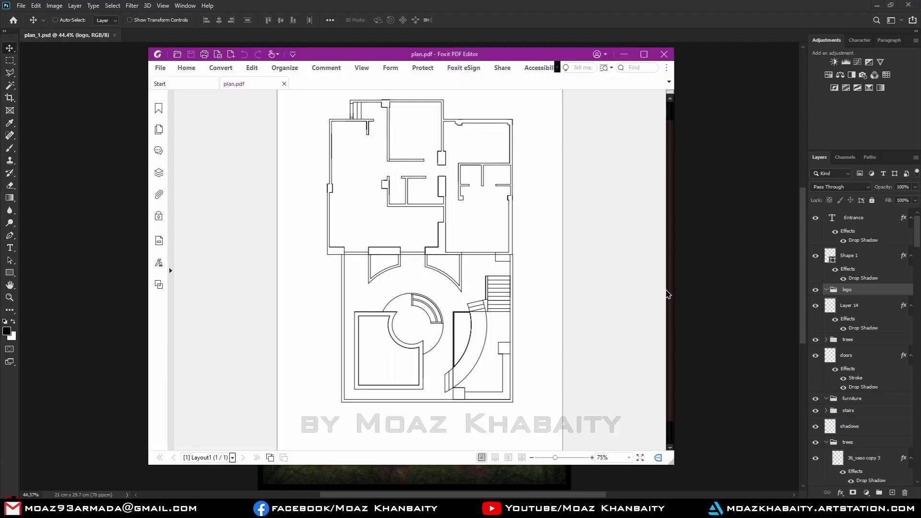
click(690, 288)
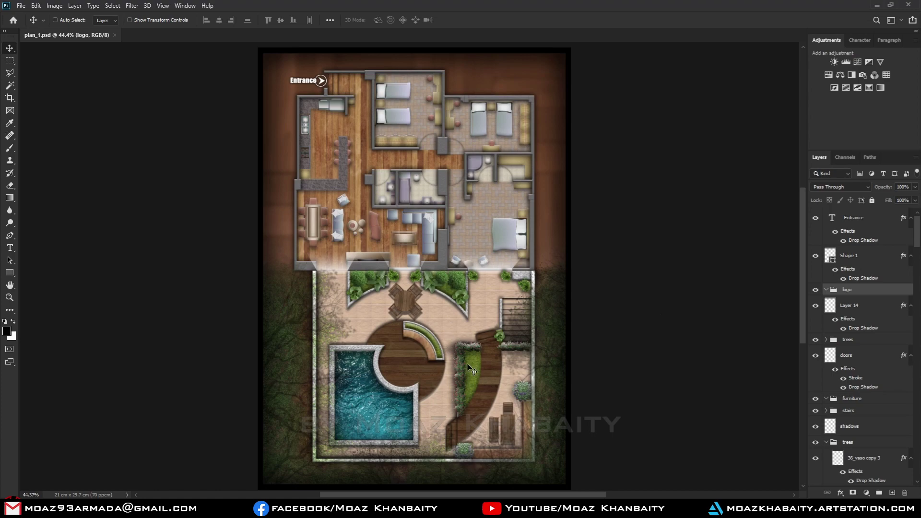
scroll(480, 295, up, 3)
scroll(413, 274, up, 3)
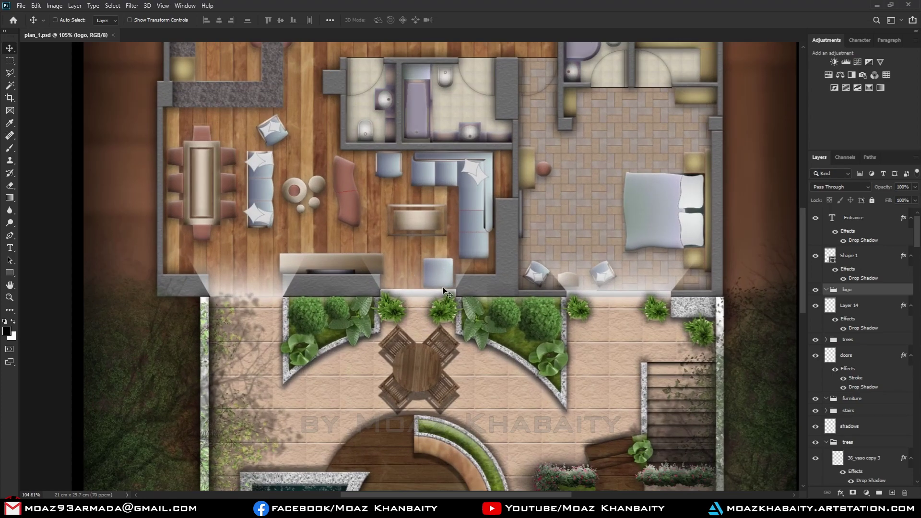
scroll(444, 290, up, 1)
scroll(480, 302, down, 2)
scroll(571, 319, up, 1)
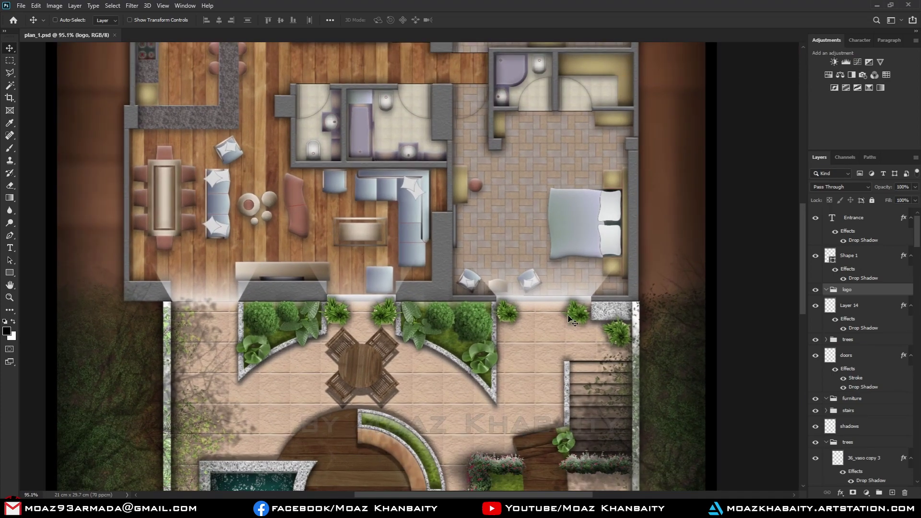
scroll(571, 319, up, 1)
scroll(571, 273, down, 1)
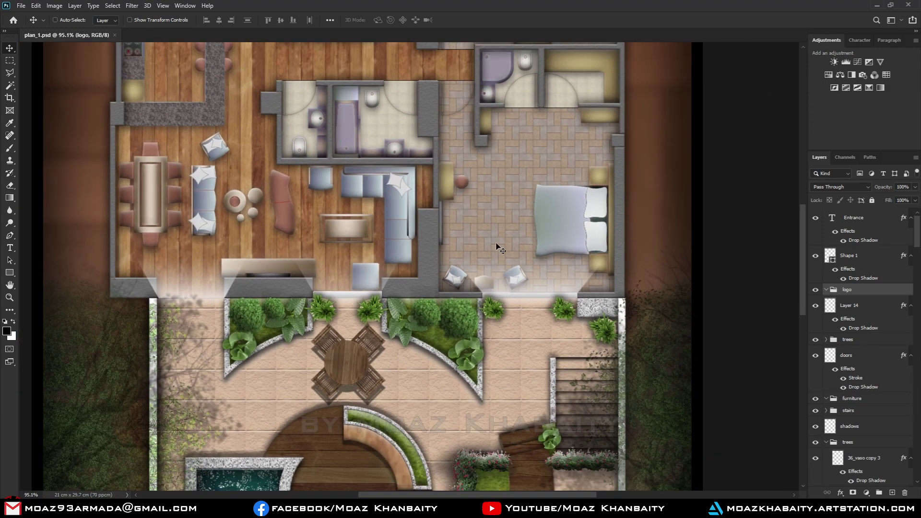
scroll(497, 247, down, 2)
scroll(483, 349, up, 1)
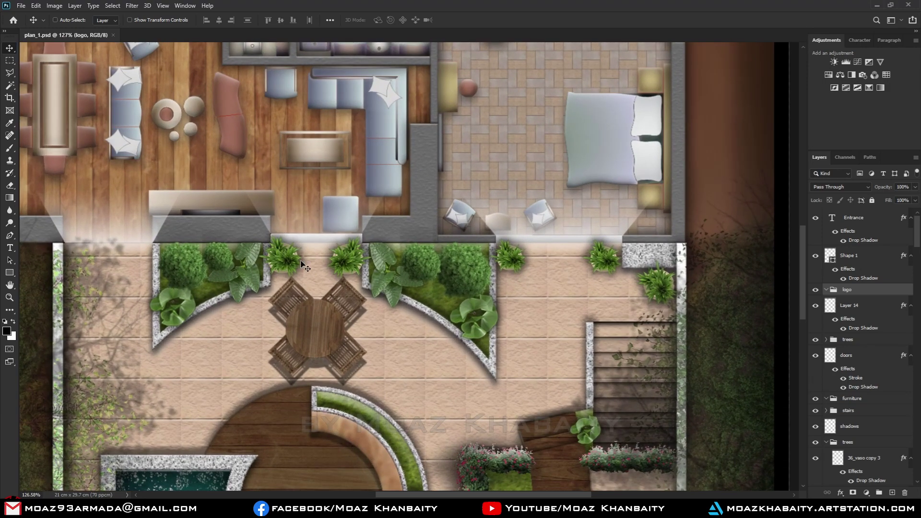
scroll(458, 269, down, 2)
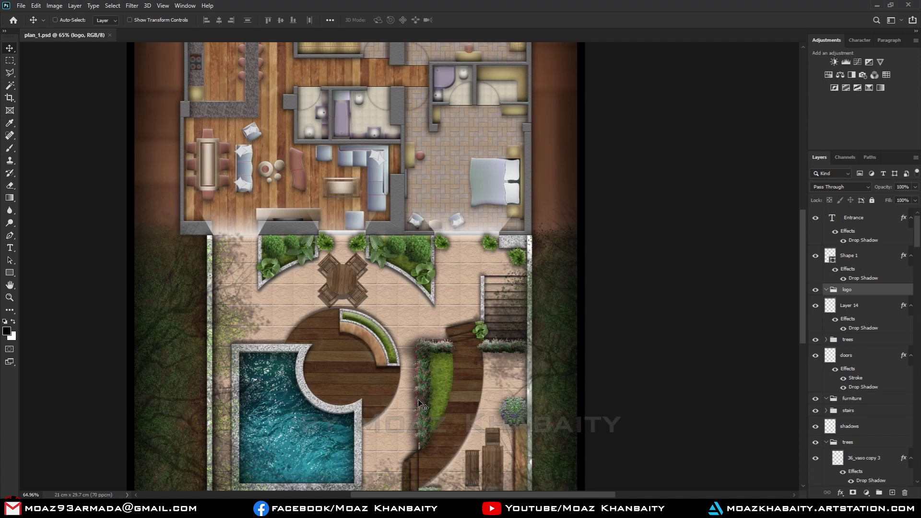
scroll(422, 407, down, 2)
scroll(422, 407, down, 1)
scroll(417, 398, down, 1)
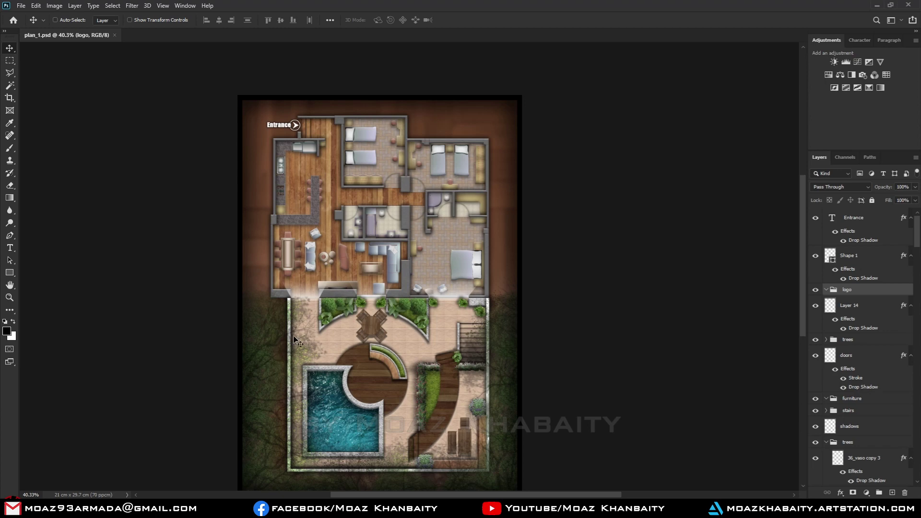
scroll(370, 226, down, 1)
scroll(339, 357, up, 1)
scroll(339, 359, up, 1)
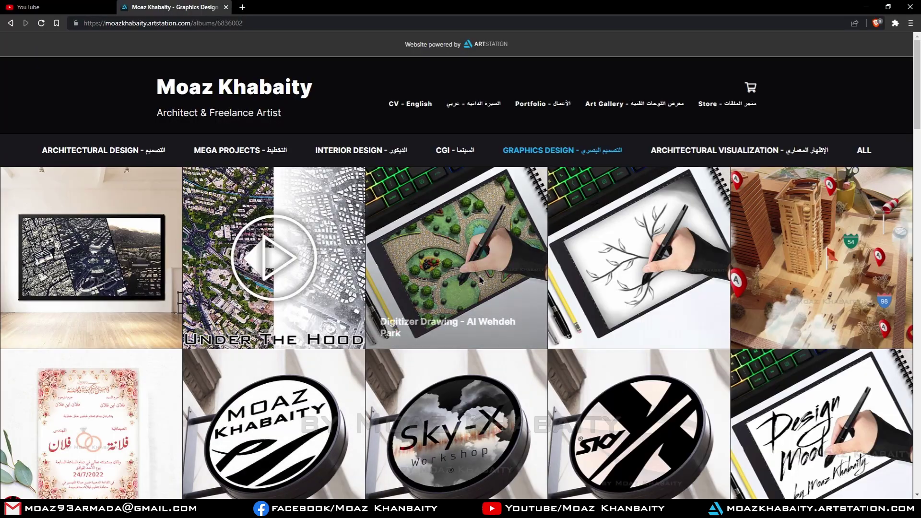
scroll(479, 279, down, 3)
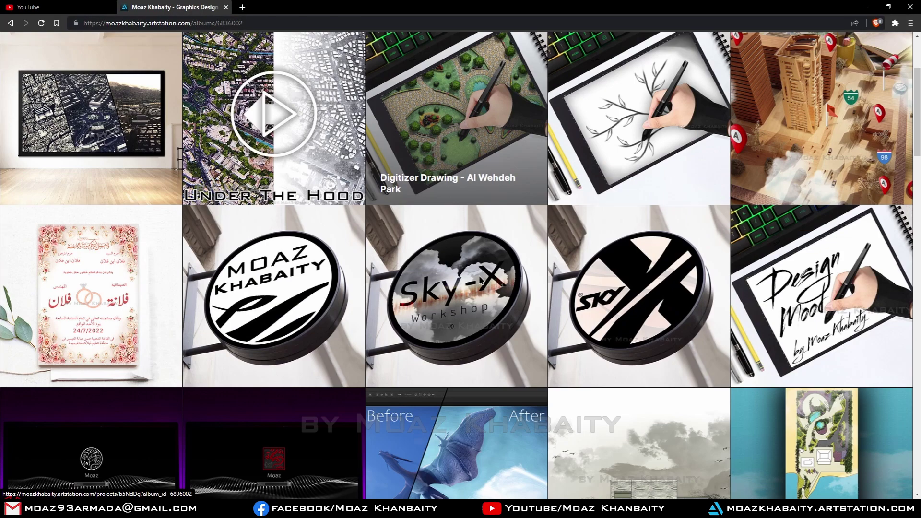
scroll(480, 280, down, 1)
scroll(480, 280, down, 3)
scroll(480, 279, down, 2)
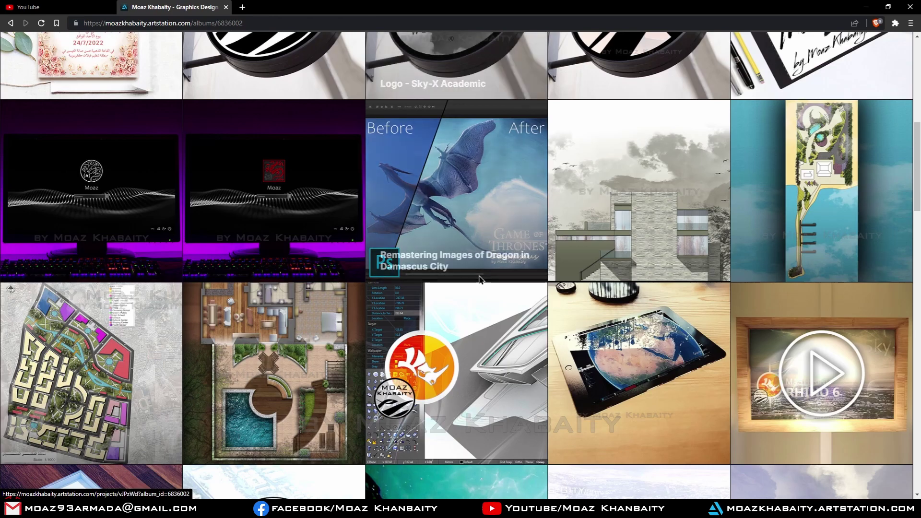
scroll(479, 275, down, 1)
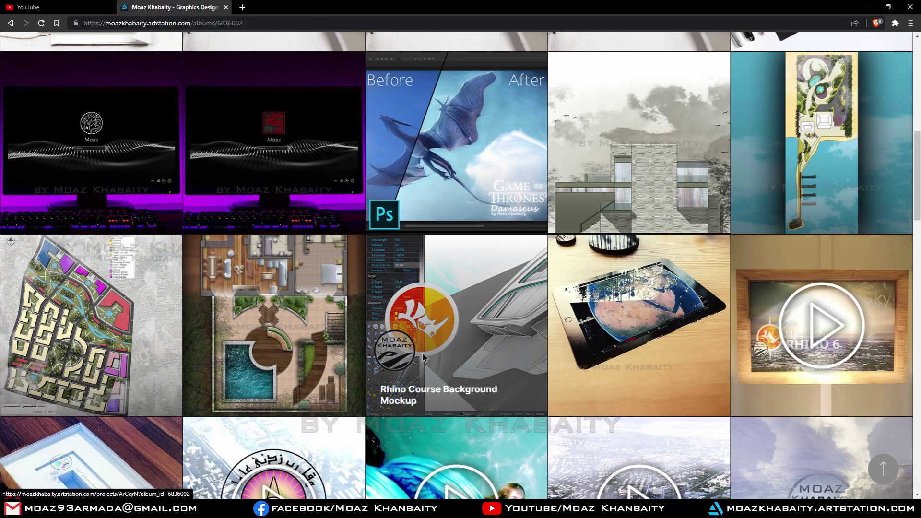
scroll(411, 379, down, 5)
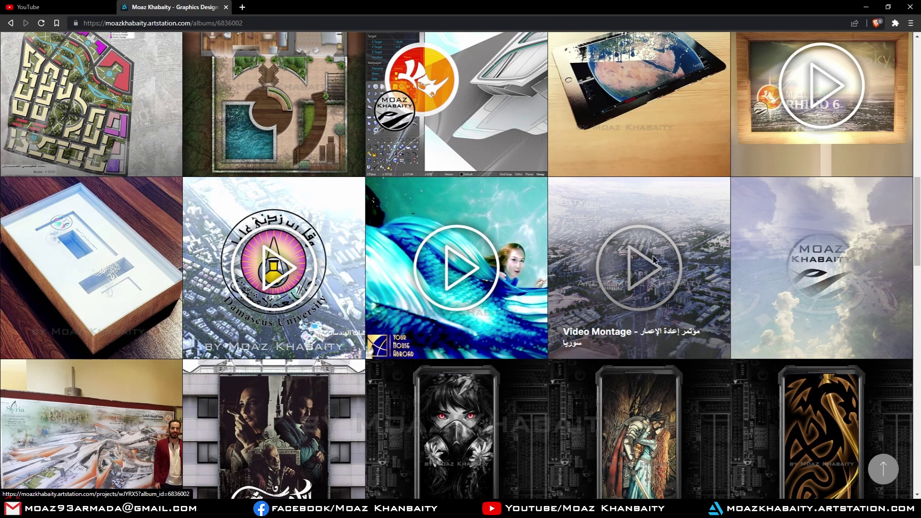
scroll(657, 262, down, 1)
scroll(618, 228, down, 1)
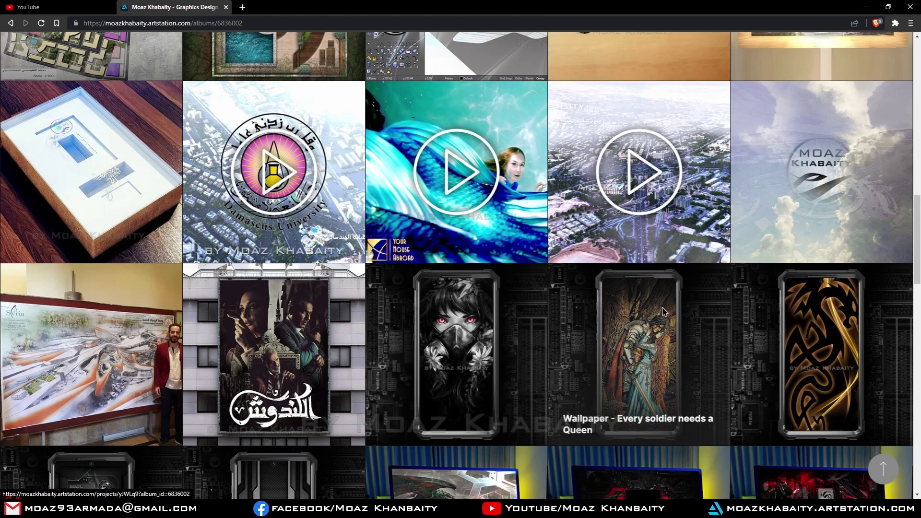
scroll(473, 302, up, 8)
scroll(473, 301, up, 2)
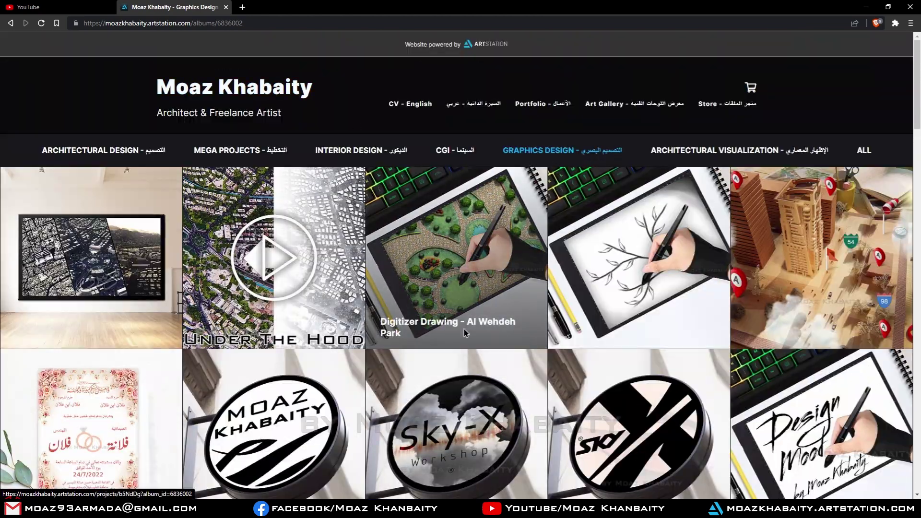
scroll(394, 397, down, 3)
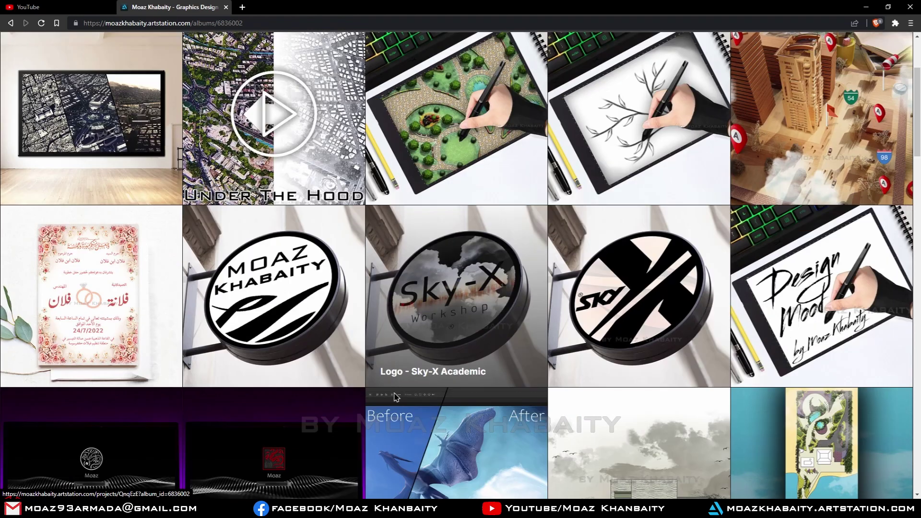
scroll(395, 396, up, 3)
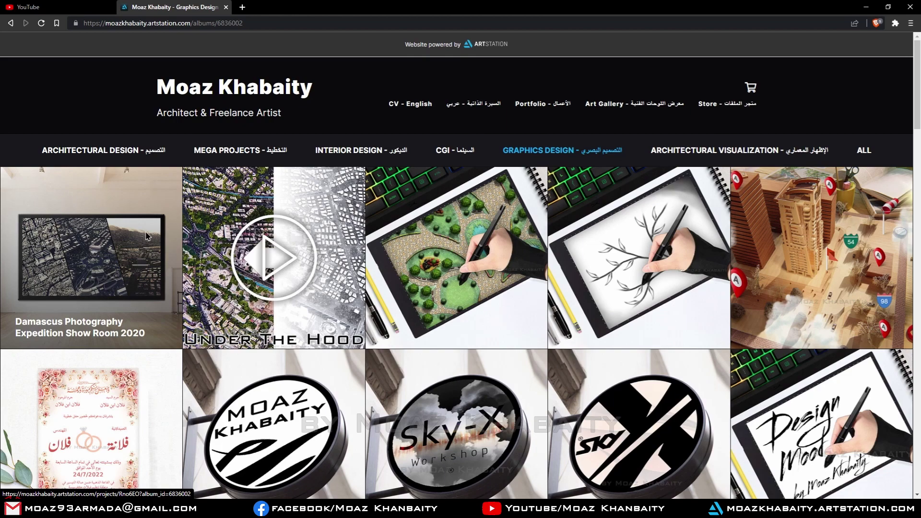
scroll(137, 334, down, 5)
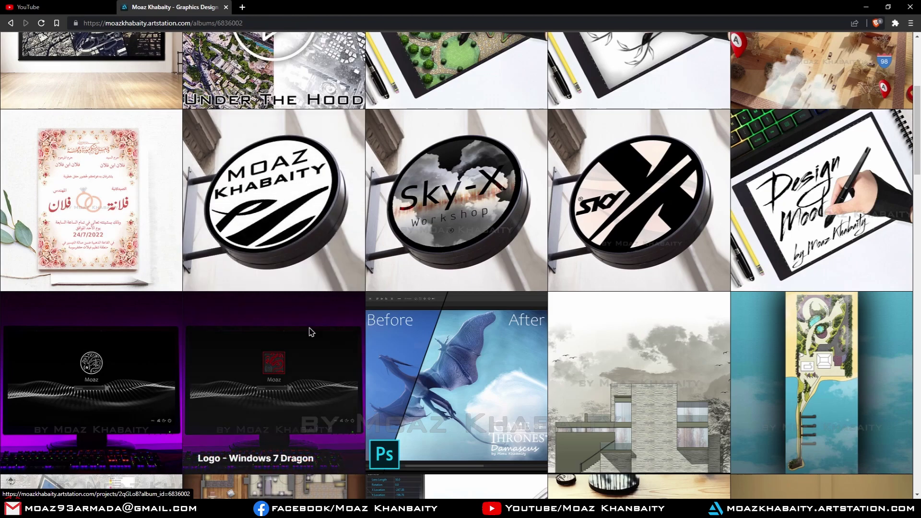
scroll(336, 331, down, 1)
scroll(424, 315, down, 1)
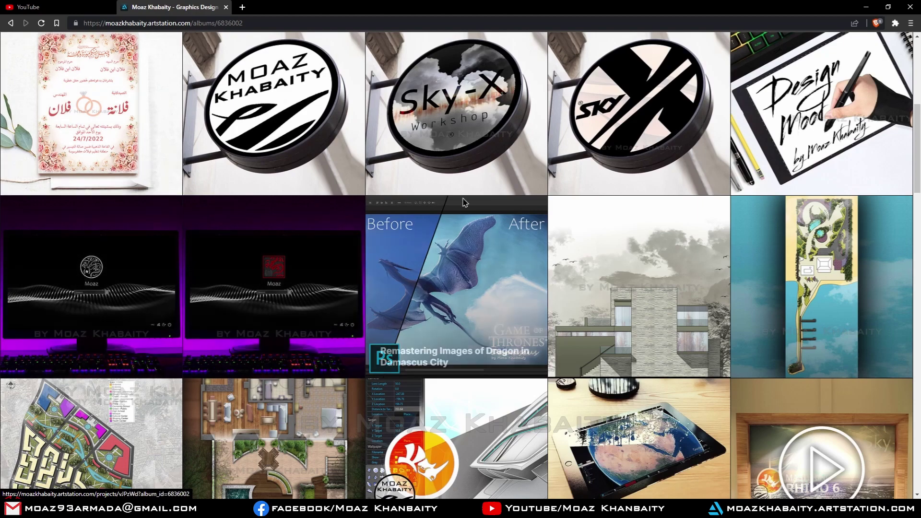
scroll(365, 202, up, 1)
scroll(376, 180, down, 1)
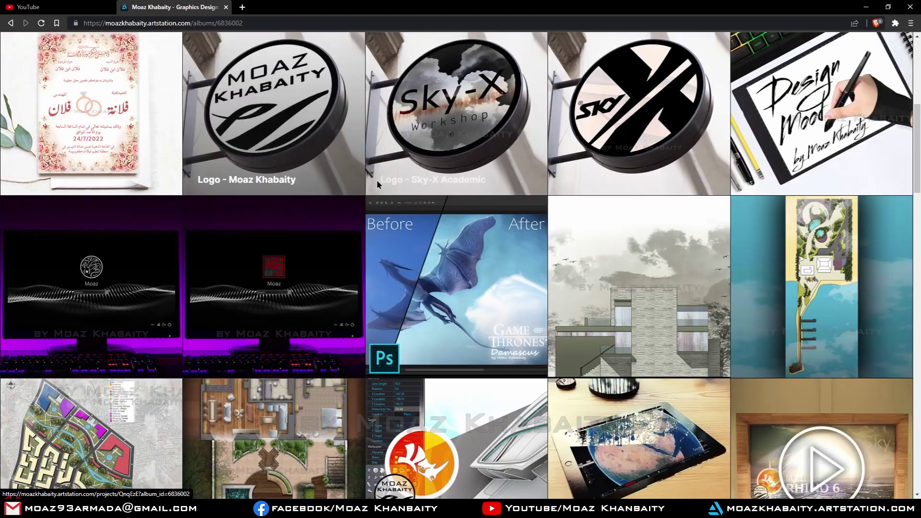
scroll(418, 288, down, 8)
scroll(418, 288, down, 1)
scroll(431, 355, down, 6)
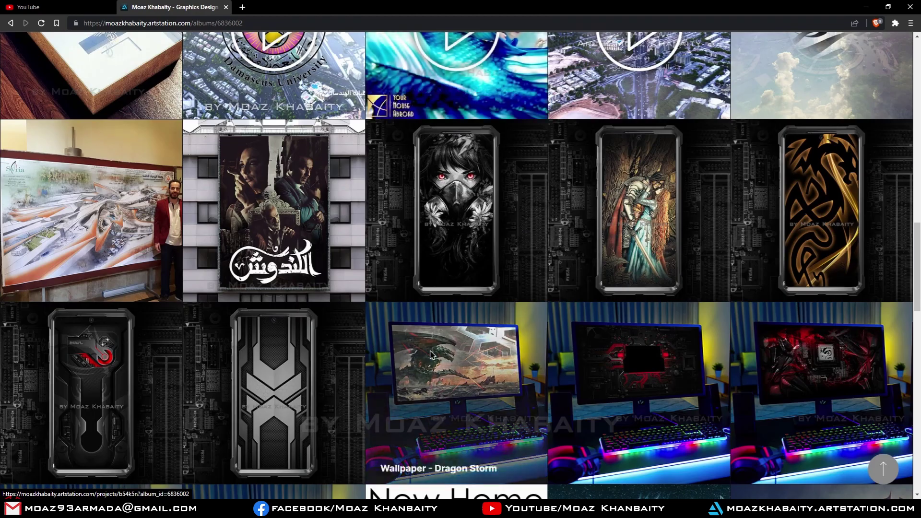
scroll(430, 355, down, 3)
scroll(431, 355, down, 2)
scroll(430, 355, down, 2)
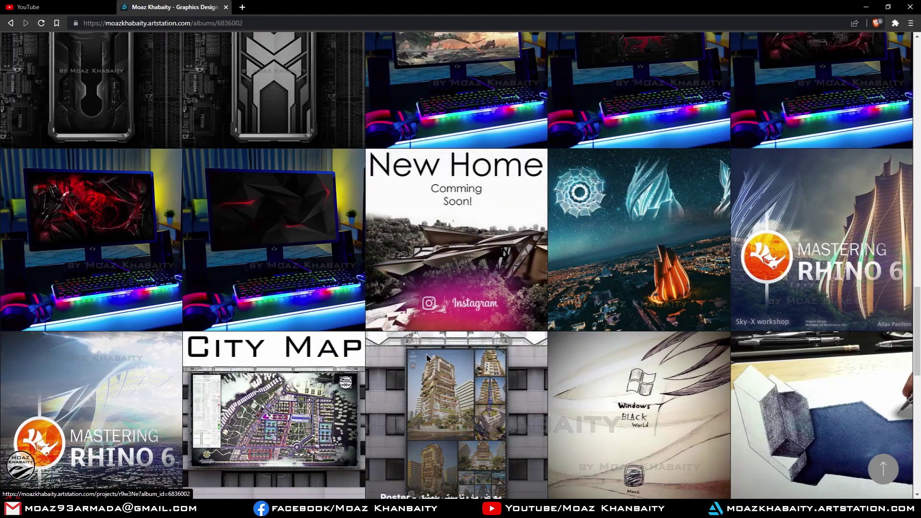
scroll(373, 387, down, 1)
scroll(368, 390, down, 2)
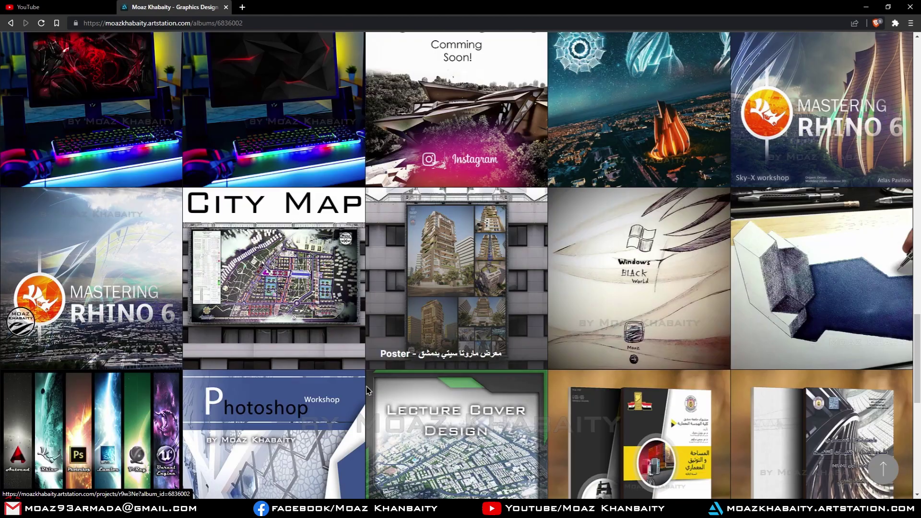
scroll(355, 384, down, 1)
scroll(84, 353, down, 2)
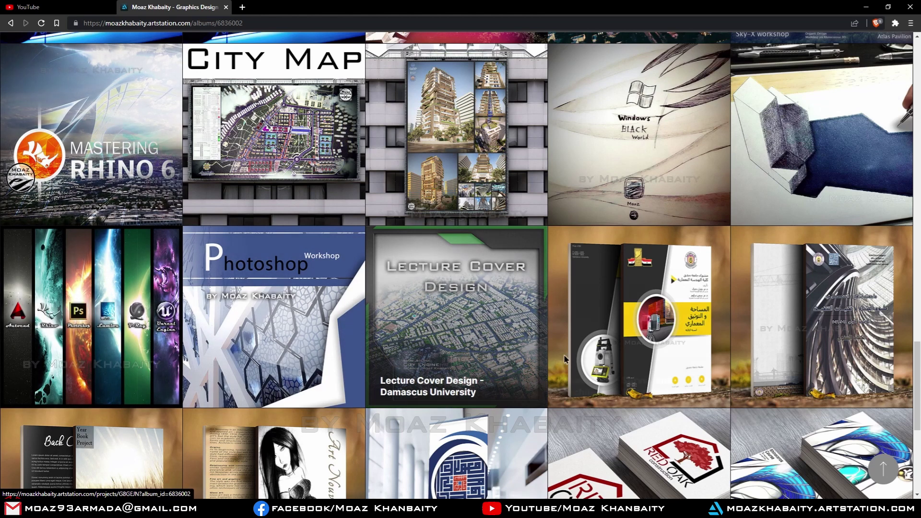
scroll(792, 346, down, 4)
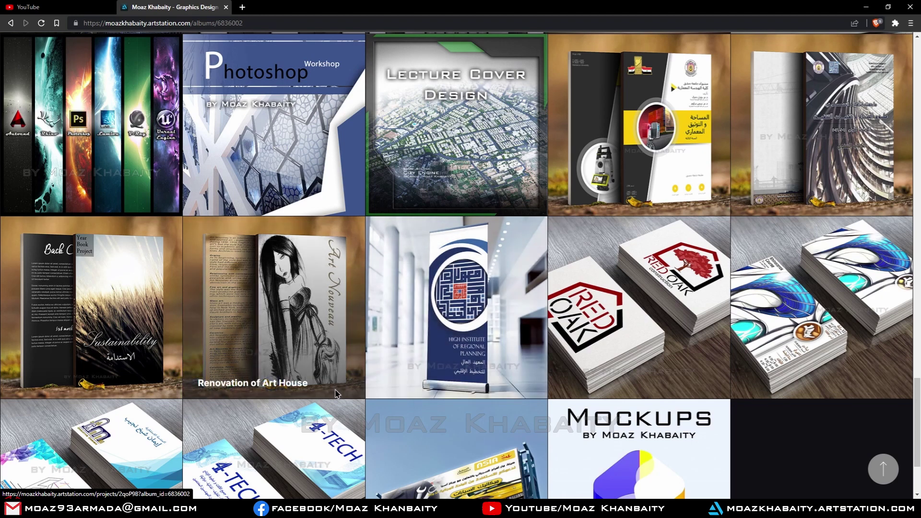
scroll(360, 353, down, 2)
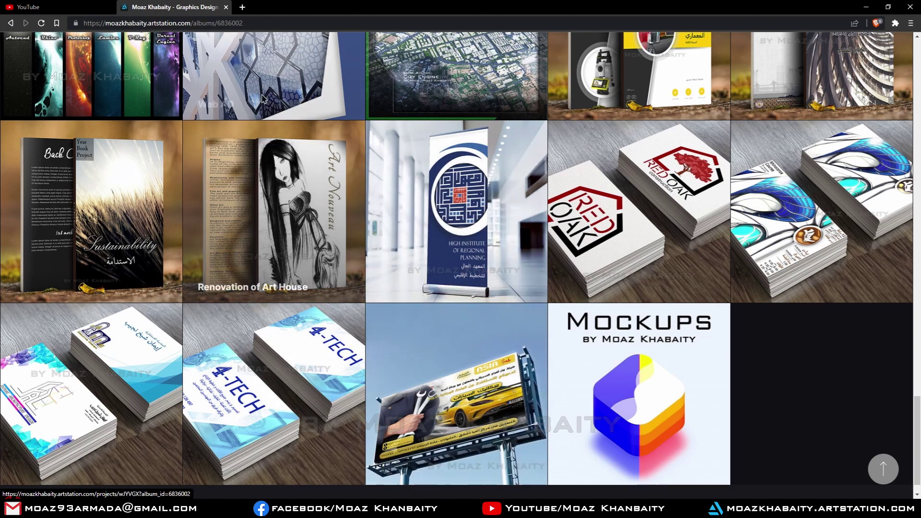
scroll(288, 197, down, 1)
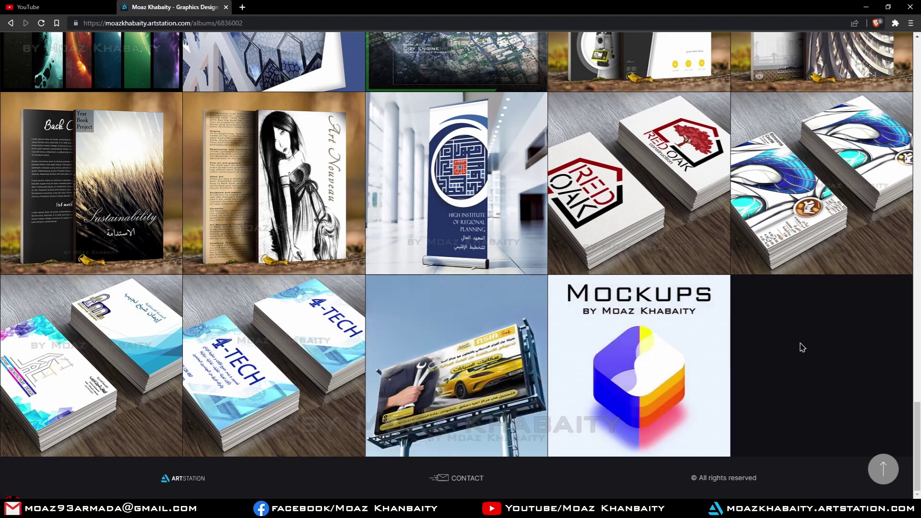
- Open Mockup Collection and scroll past Billboard and Book Design mockups to Book Pages Design Mockup
click(637, 374)
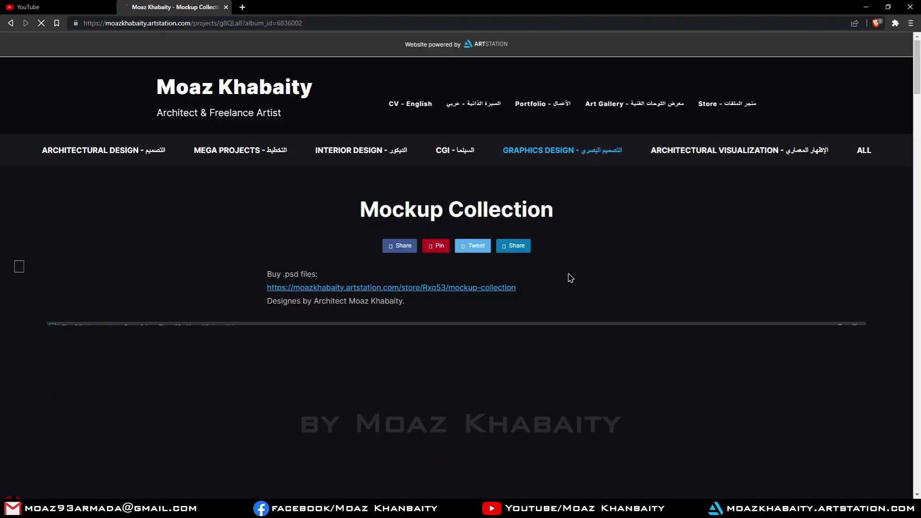
scroll(563, 271, down, 2)
scroll(558, 254, down, 1)
scroll(556, 244, down, 1)
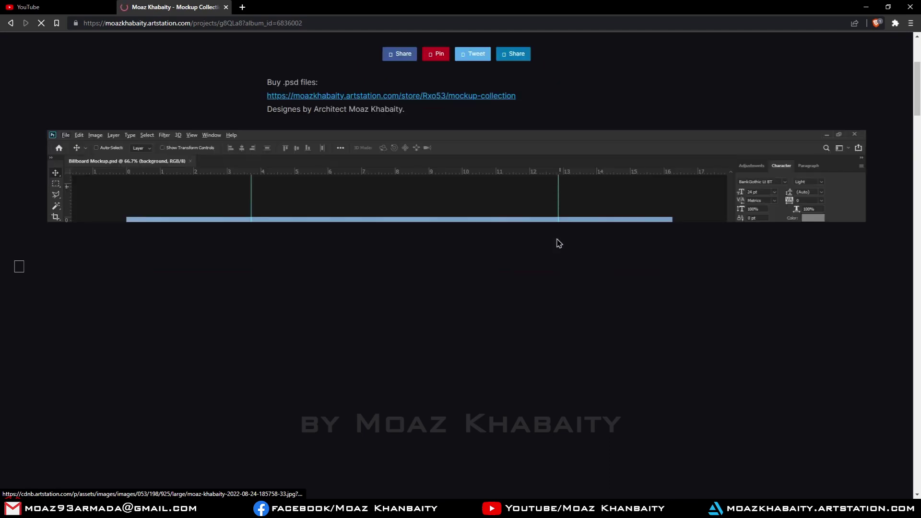
scroll(557, 242, down, 1)
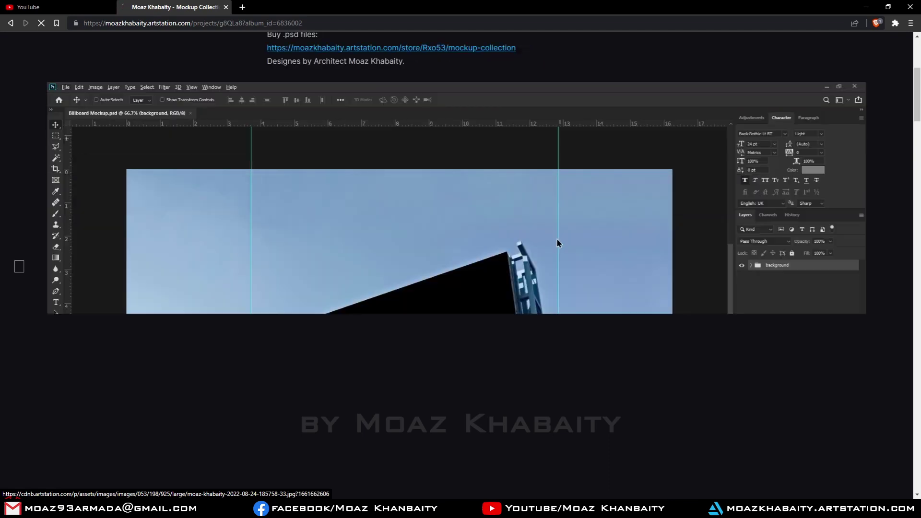
scroll(558, 243, down, 2)
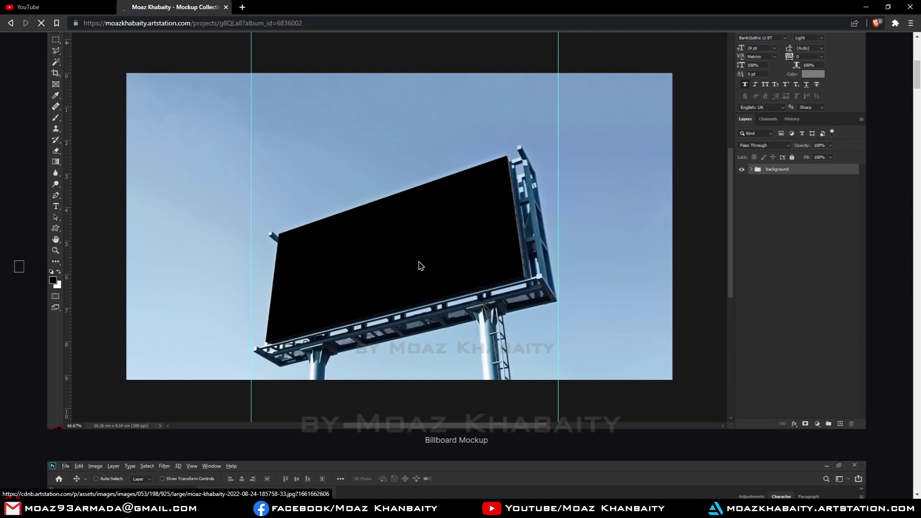
scroll(430, 235, down, 4)
scroll(433, 236, down, 4)
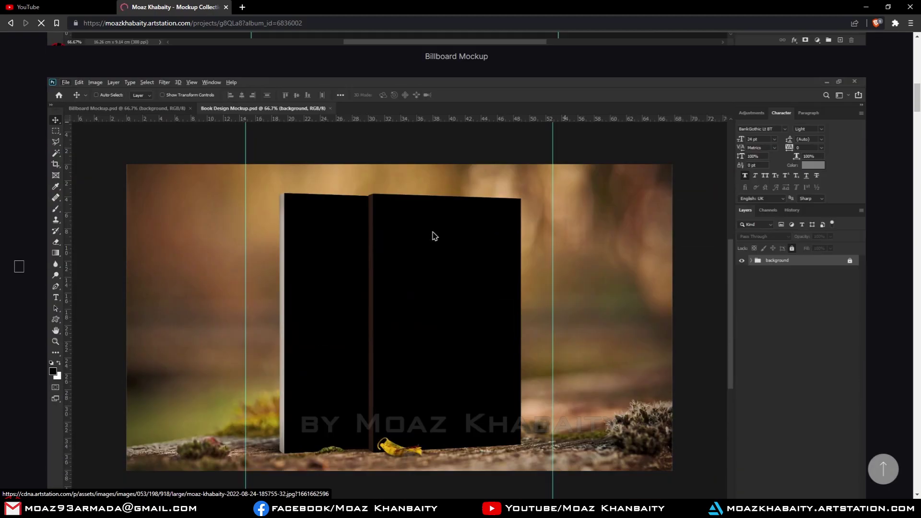
scroll(433, 235, down, 2)
scroll(435, 202, down, 7)
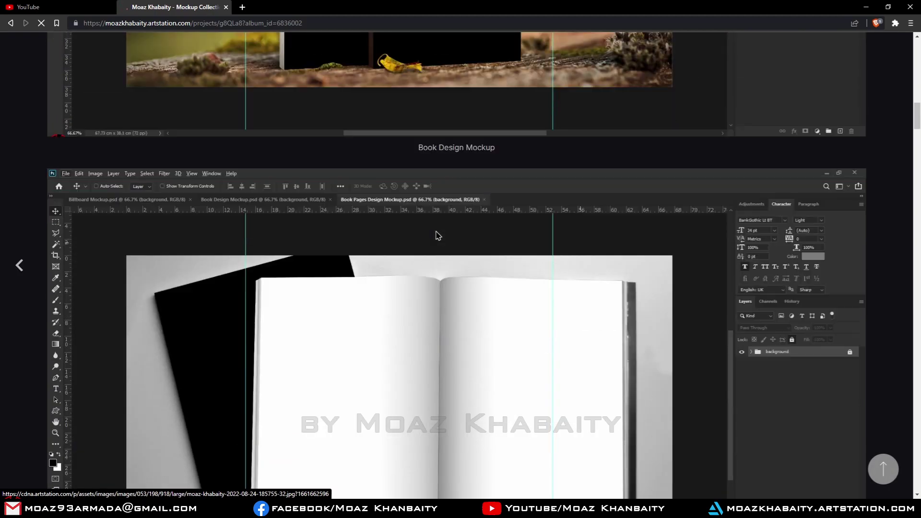
scroll(436, 233, down, 2)
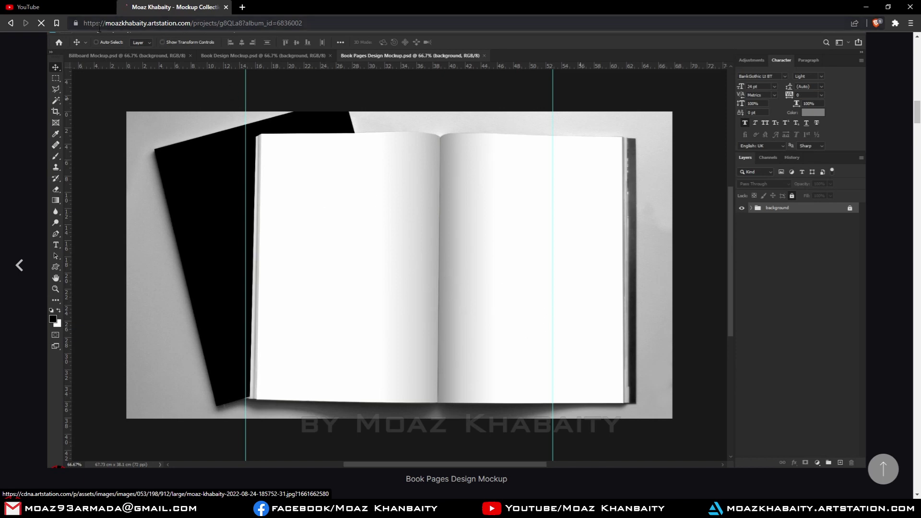
click(11, 23)
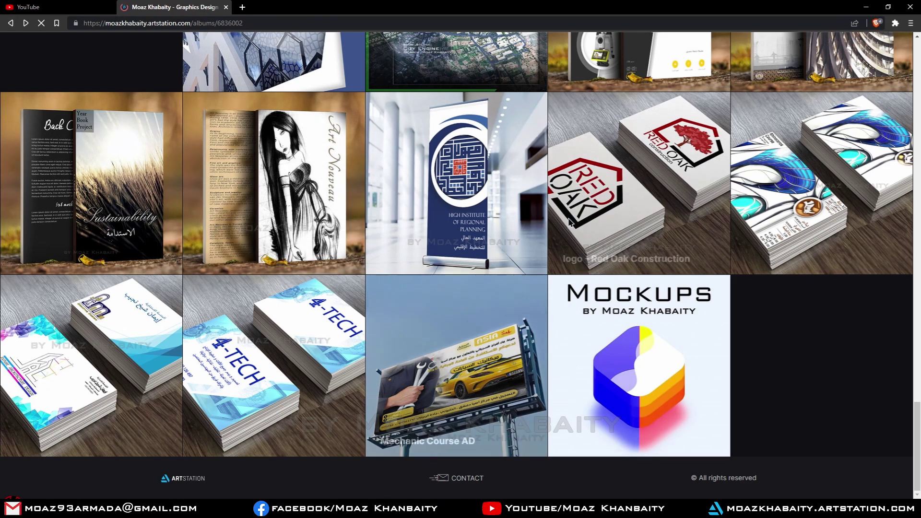
scroll(260, 178, up, 3)
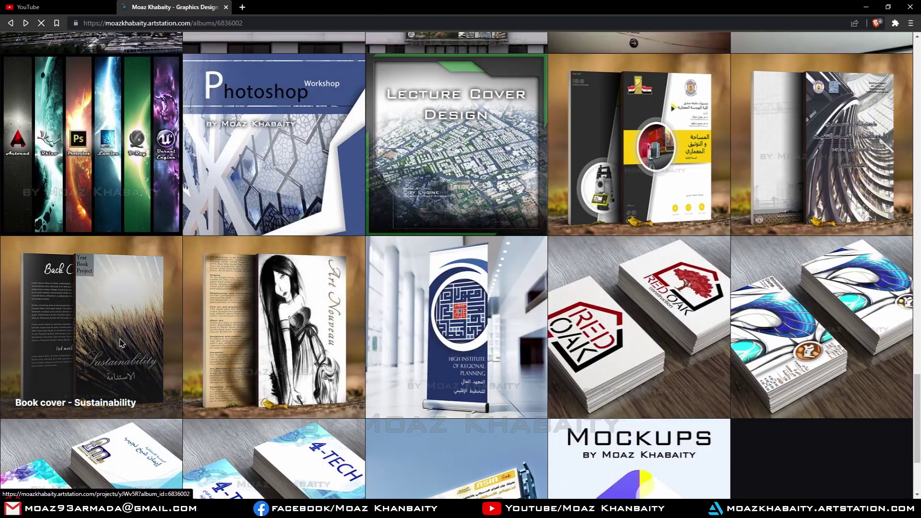
click(171, 393)
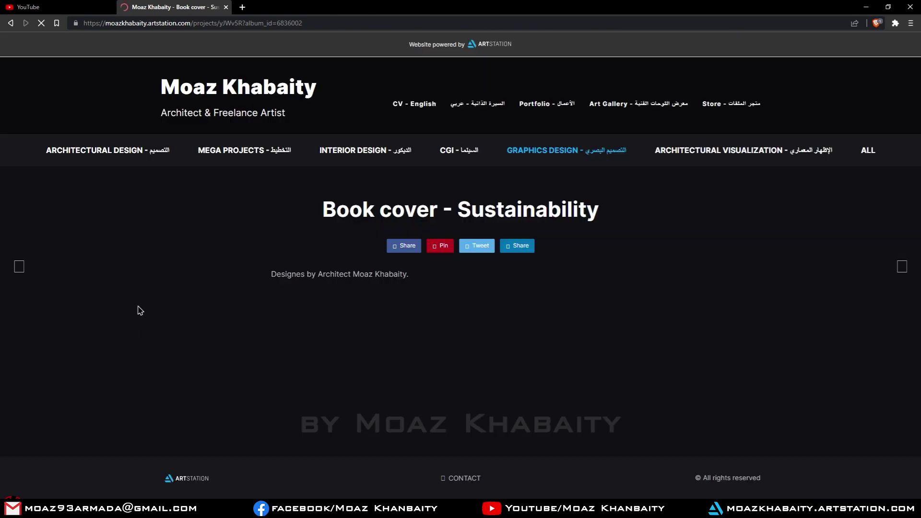
scroll(408, 300, down, 4)
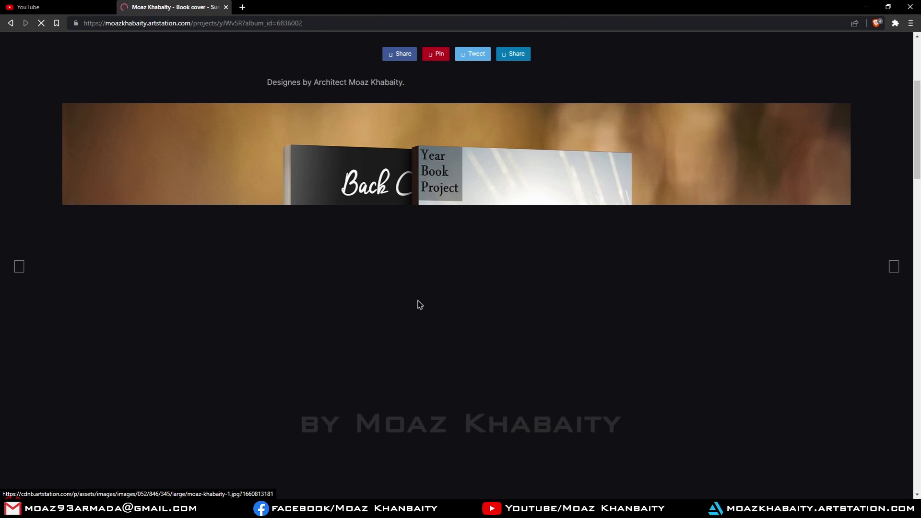
scroll(420, 304, down, 1)
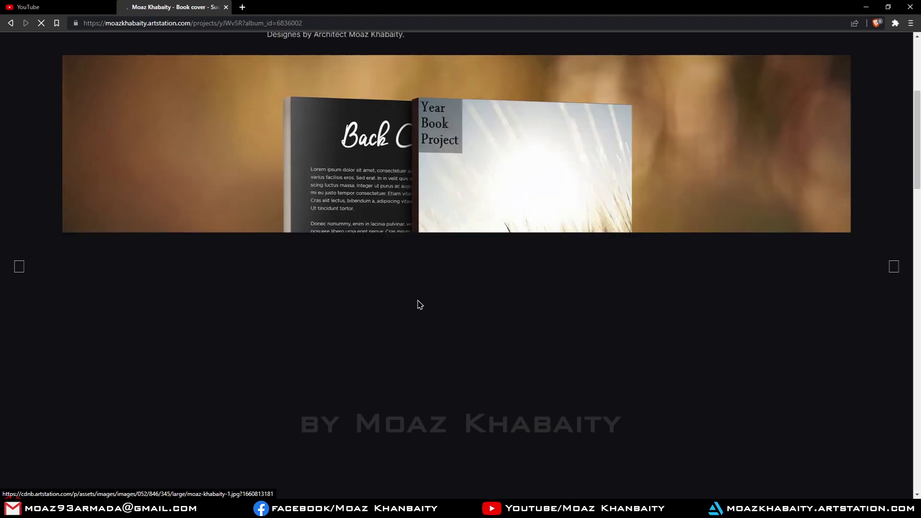
scroll(420, 305, down, 1)
scroll(420, 305, down, 1)
scroll(419, 305, down, 1)
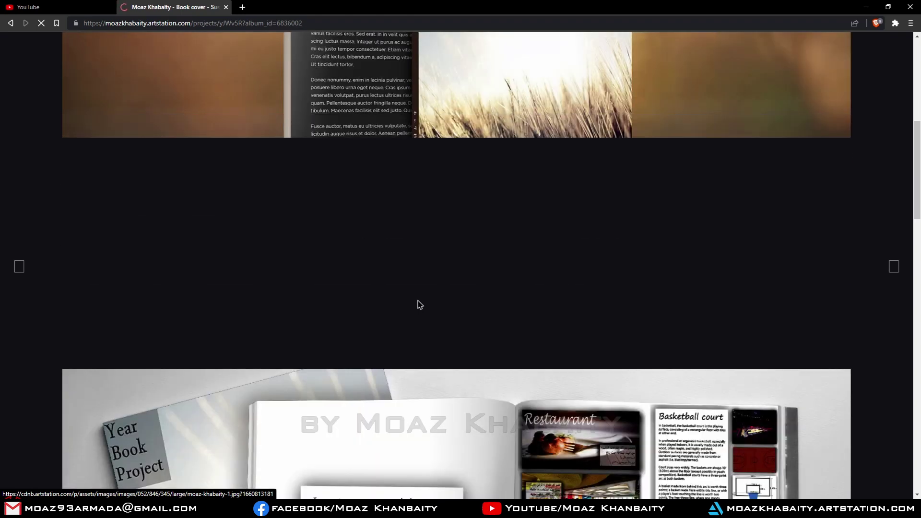
scroll(418, 301, down, 3)
scroll(418, 301, down, 2)
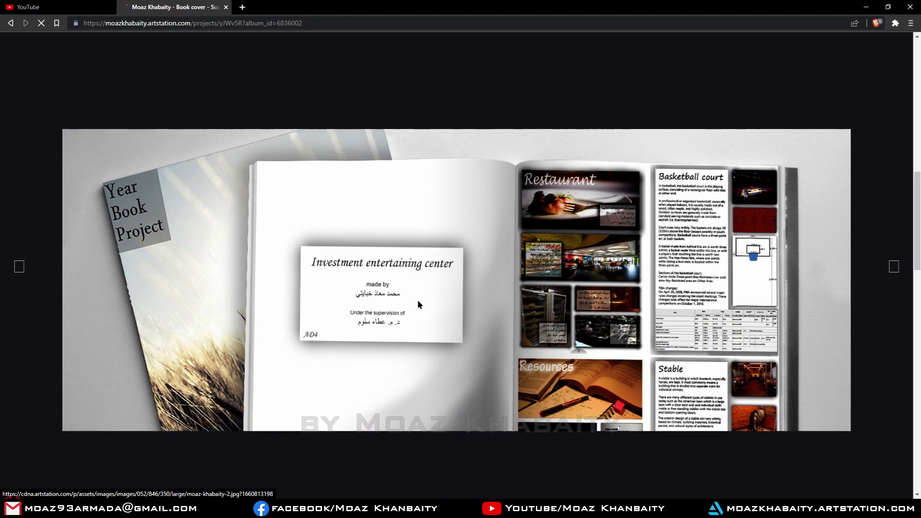
scroll(417, 300, down, 1)
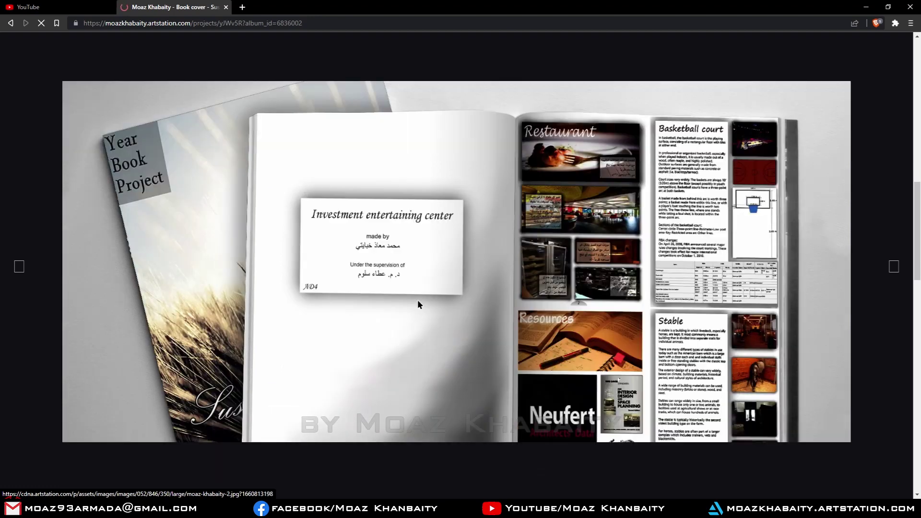
scroll(418, 300, down, 1)
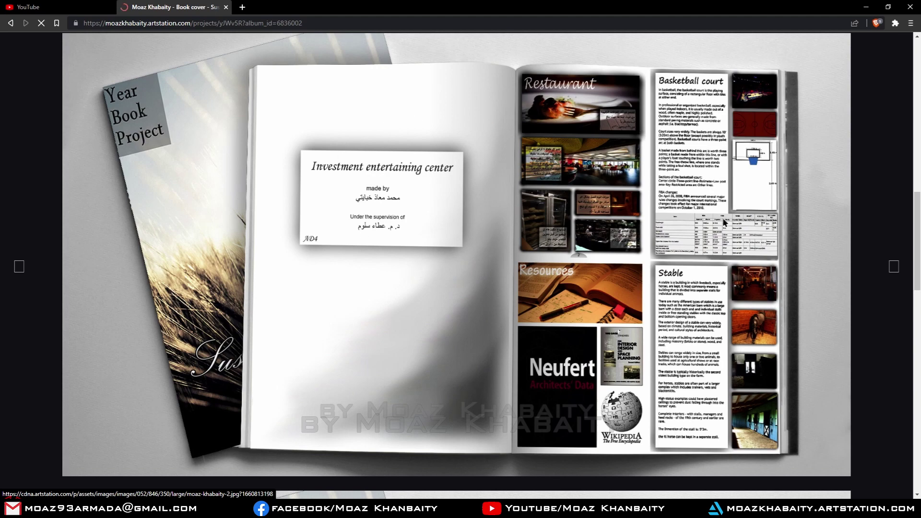
scroll(398, 361, down, 1)
scroll(399, 361, down, 2)
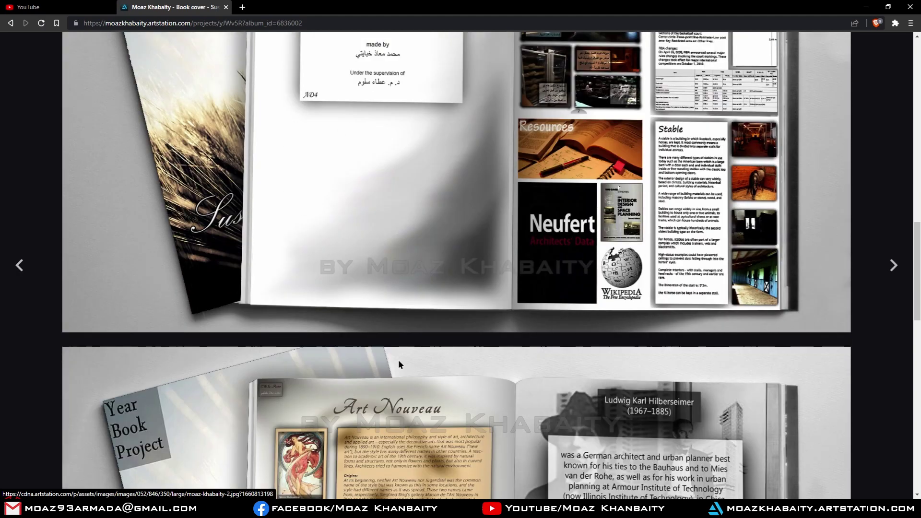
scroll(398, 362, down, 3)
scroll(398, 362, down, 1)
scroll(399, 362, down, 2)
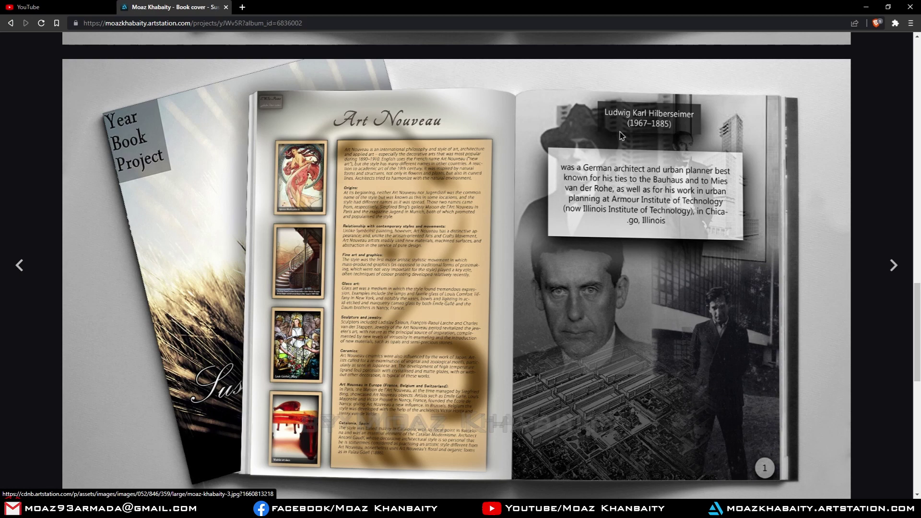
scroll(676, 146, down, 1)
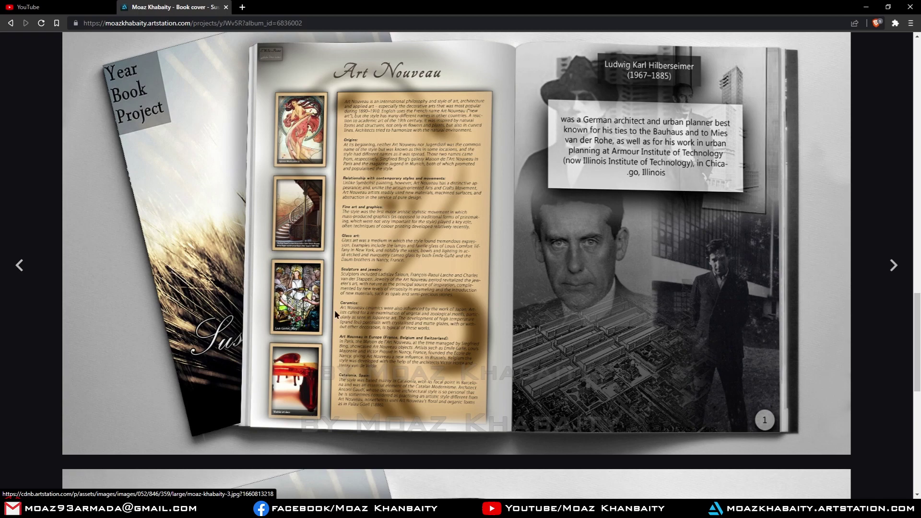
scroll(335, 310, down, 6)
scroll(389, 331, down, 1)
scroll(388, 331, down, 2)
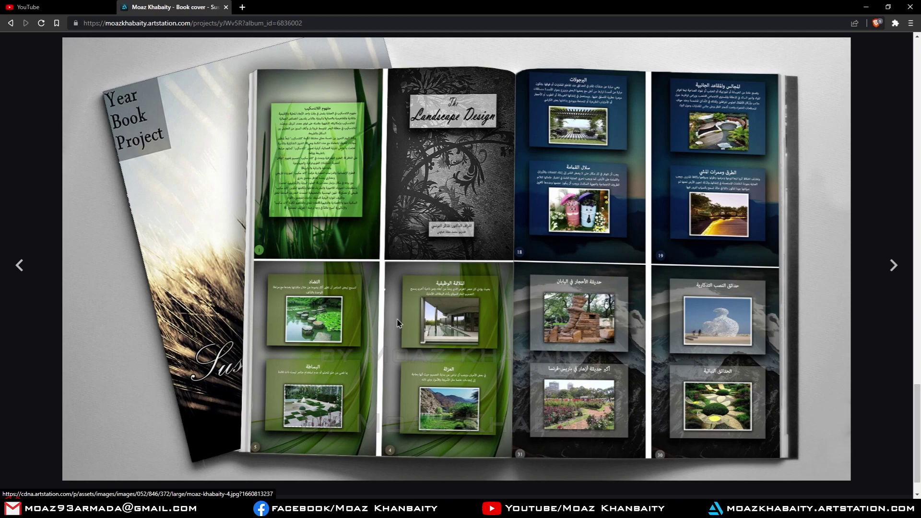
scroll(403, 317, up, 7)
scroll(408, 309, up, 9)
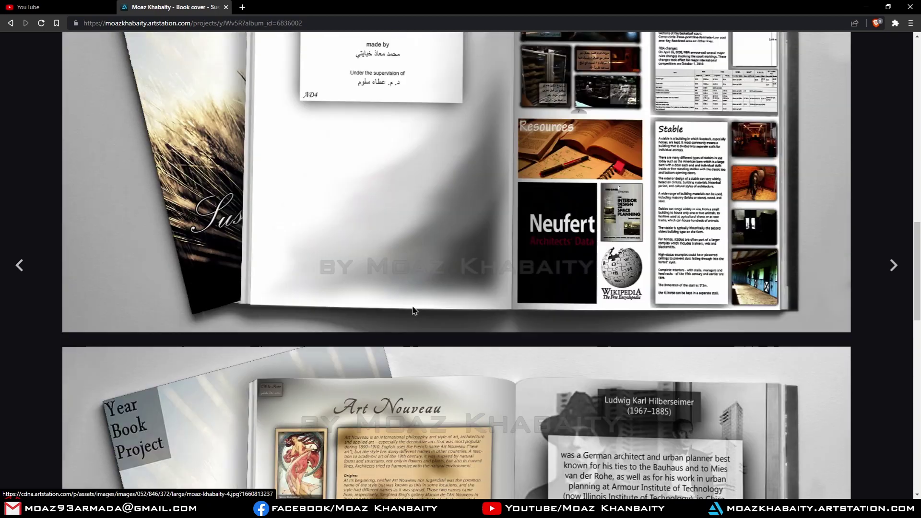
scroll(415, 303, up, 8)
scroll(414, 303, up, 8)
scroll(407, 299, up, 1)
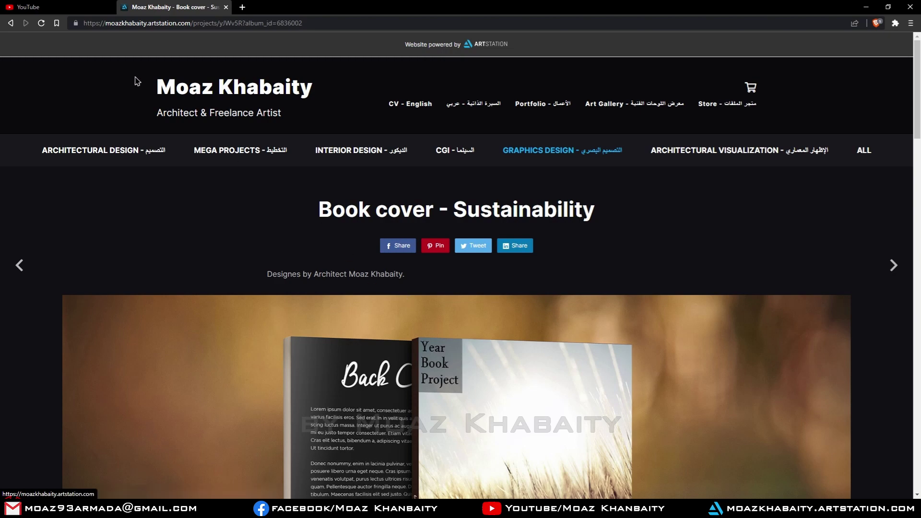
- Return to the Graphics Design album and open the Mockup Collection project
click(15, 26)
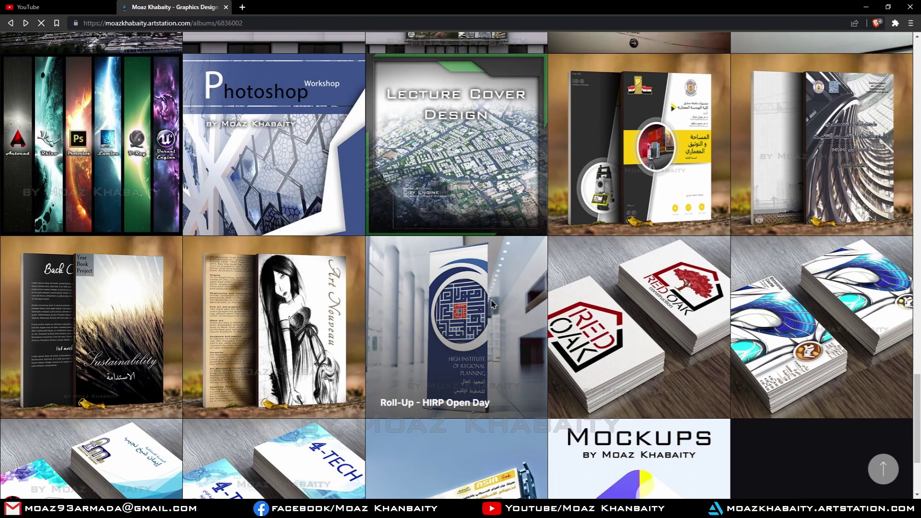
scroll(406, 317, down, 2)
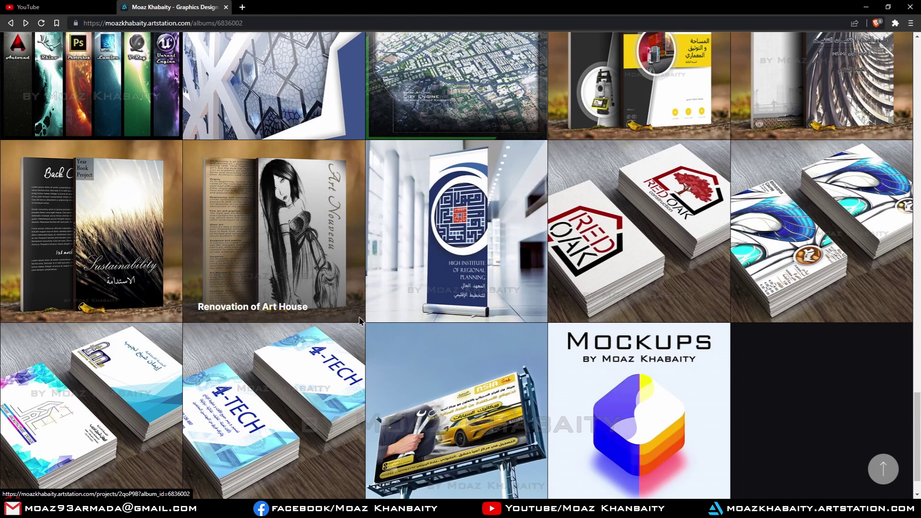
scroll(638, 379, down, 1)
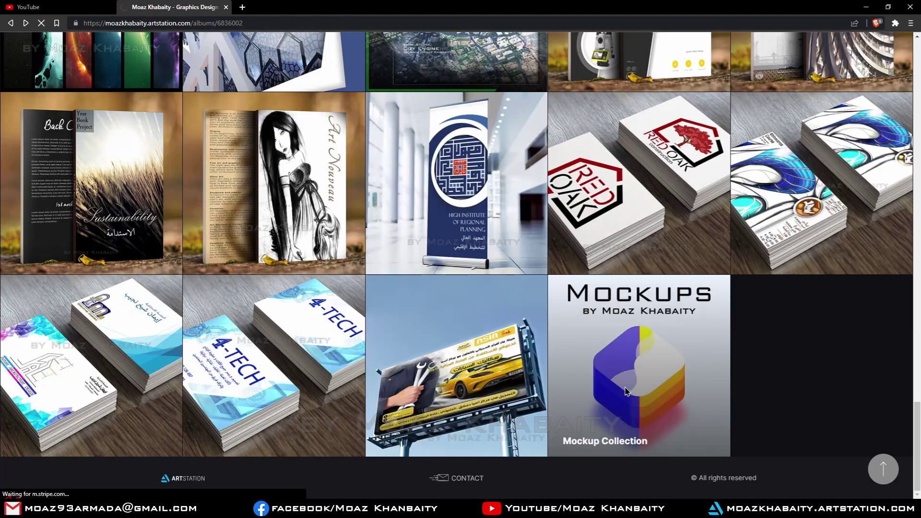
click(639, 379)
- Scroll through the mockup screenshots to FB Cover and Logo Mockup, then go back
scroll(595, 387, down, 15)
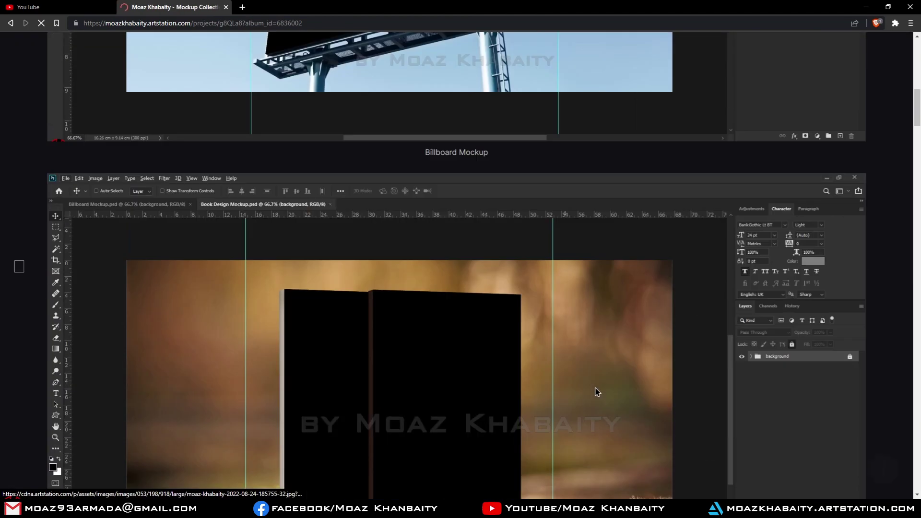
scroll(595, 387, down, 5)
scroll(598, 386, down, 10)
scroll(597, 387, down, 4)
scroll(380, 236, up, 3)
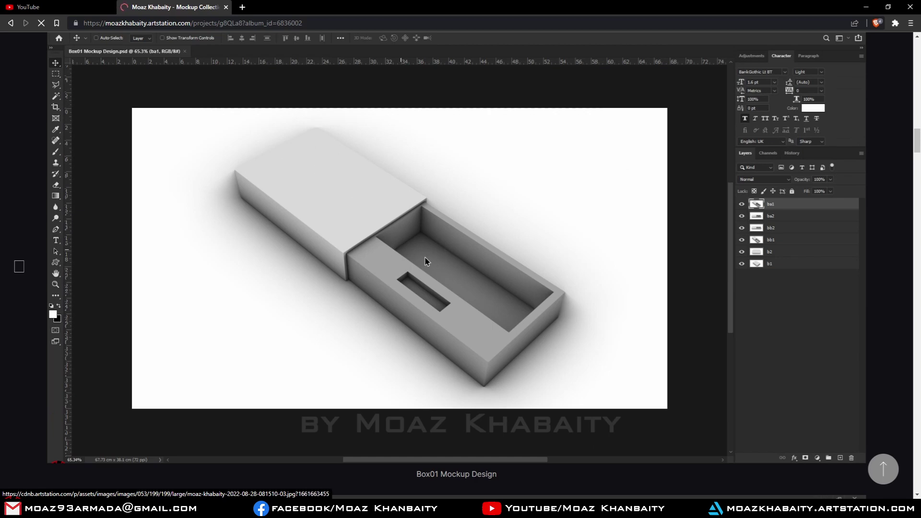
scroll(463, 319, down, 8)
scroll(463, 315, down, 4)
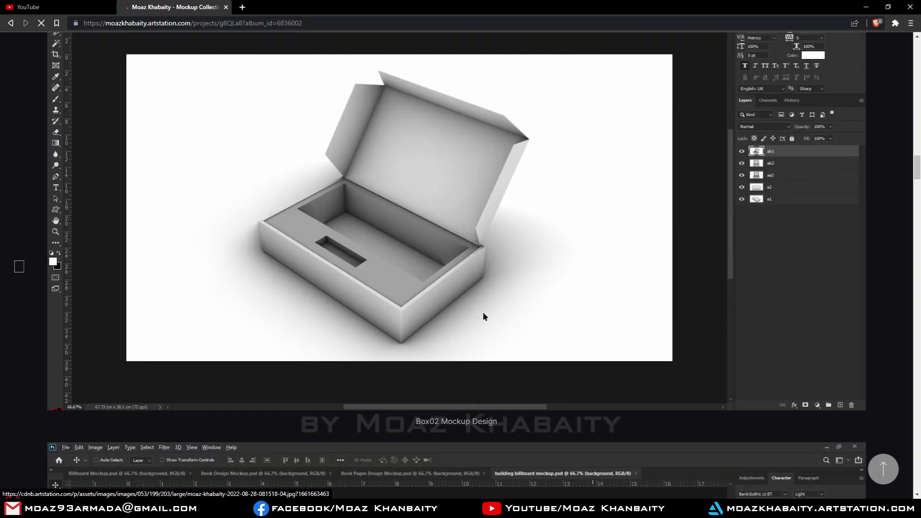
scroll(483, 317, down, 8)
scroll(459, 232, up, 8)
scroll(490, 231, down, 6)
scroll(495, 201, up, 2)
scroll(486, 243, up, 6)
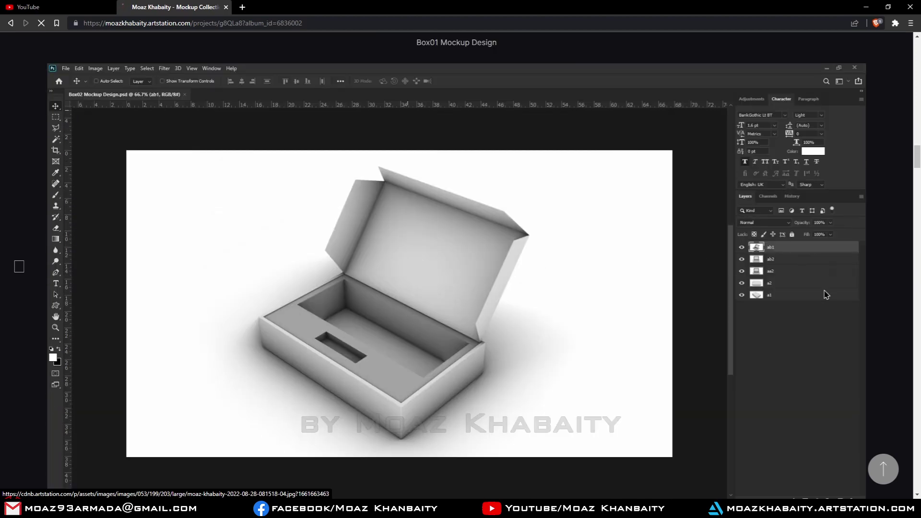
scroll(774, 319, down, 10)
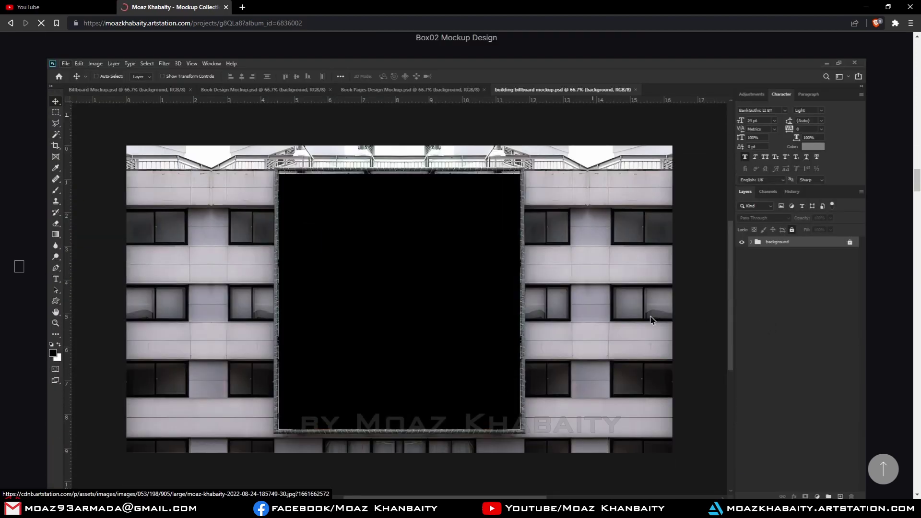
scroll(652, 319, down, 1)
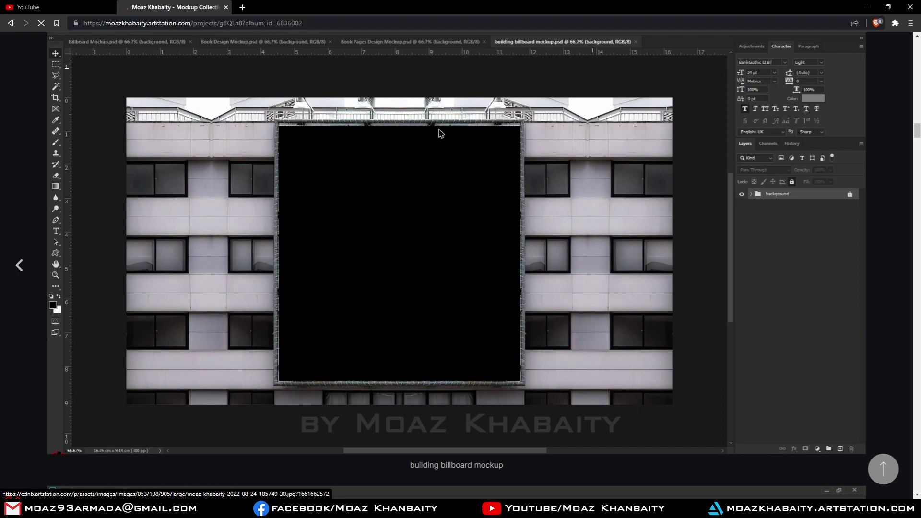
scroll(576, 269, down, 3)
scroll(556, 303, down, 4)
scroll(557, 304, down, 2)
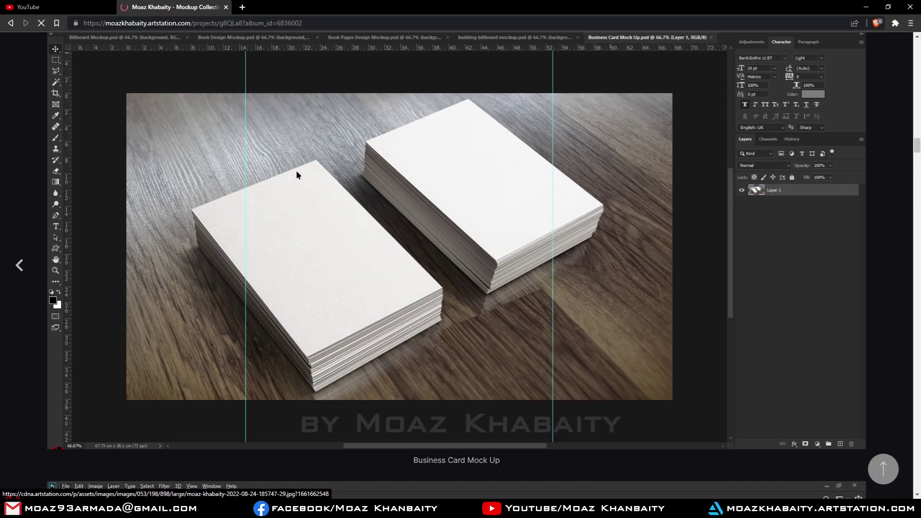
scroll(524, 266, down, 5)
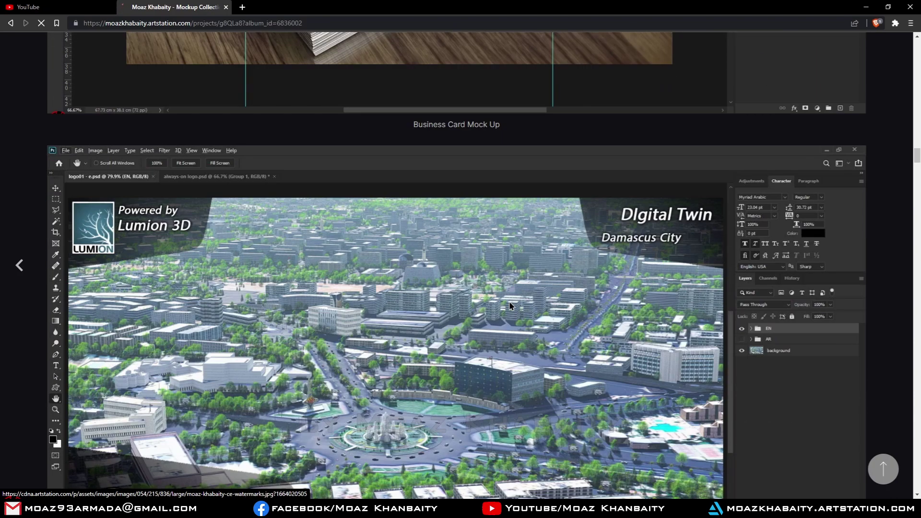
scroll(473, 296, down, 5)
scroll(346, 283, down, 5)
scroll(454, 291, down, 4)
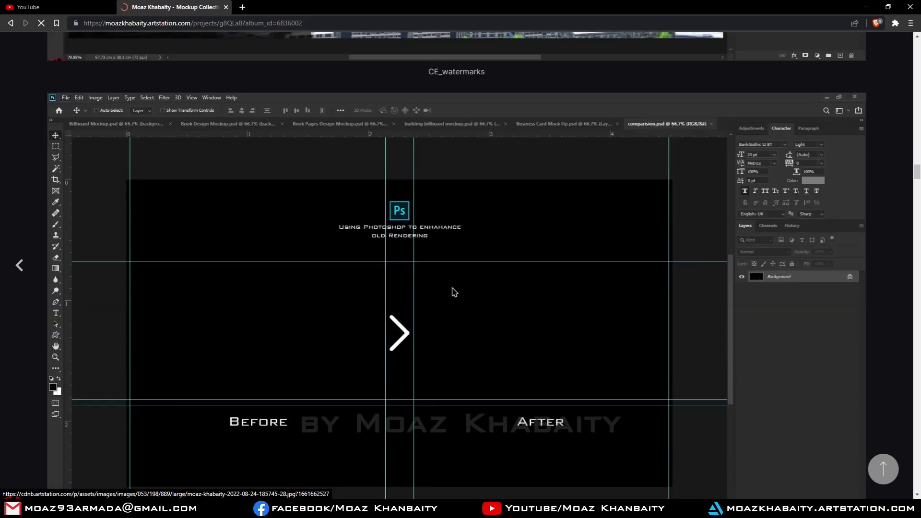
scroll(707, 295, down, 1)
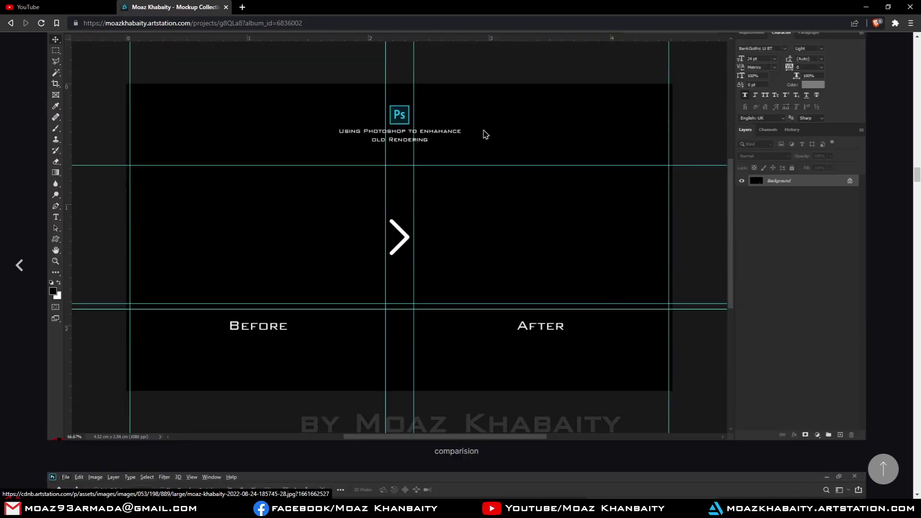
scroll(416, 344, down, 7)
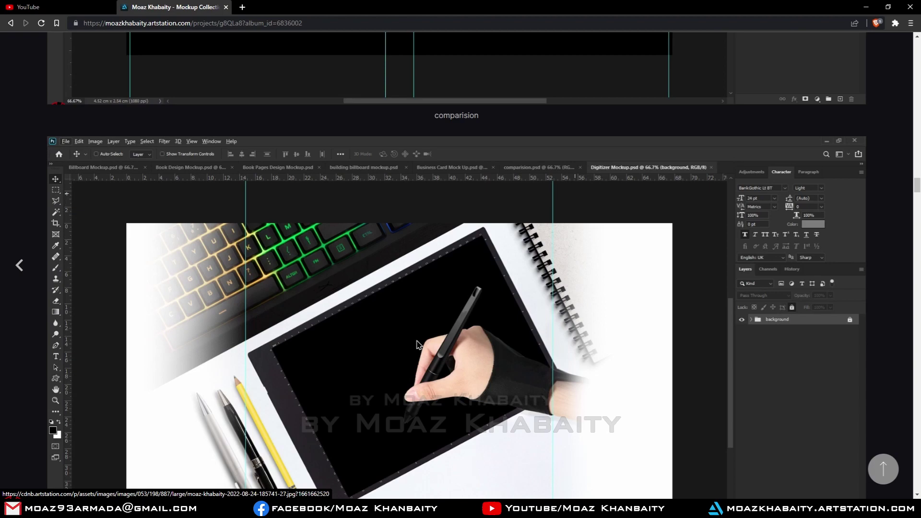
scroll(417, 344, down, 1)
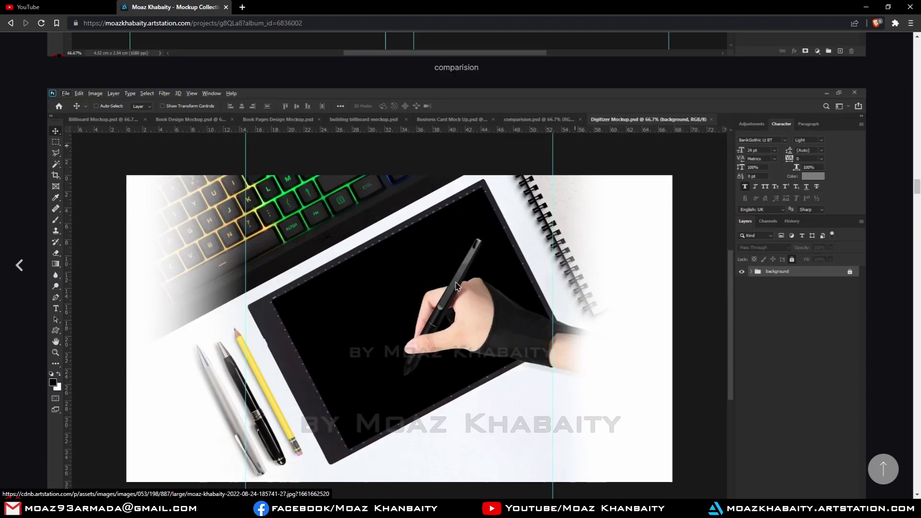
scroll(456, 286, down, 1)
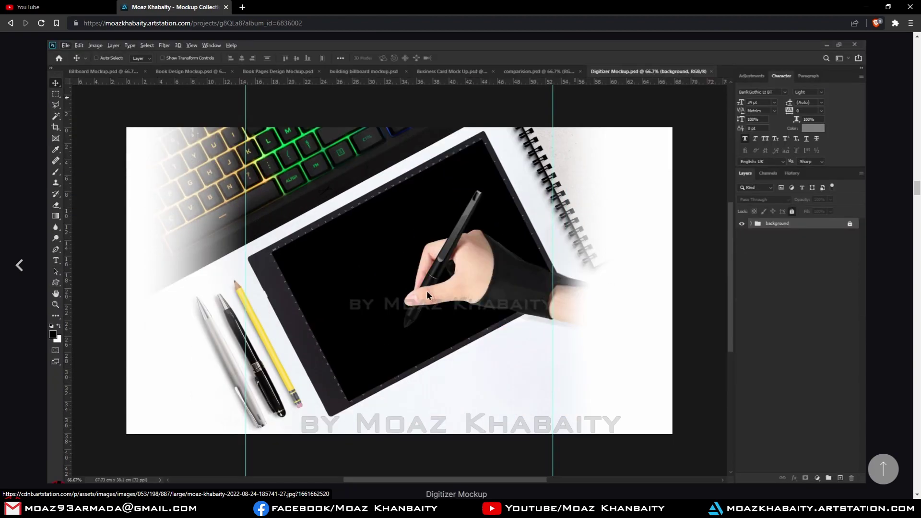
scroll(427, 295, down, 5)
scroll(427, 295, down, 5)
scroll(427, 296, down, 2)
scroll(426, 297, down, 2)
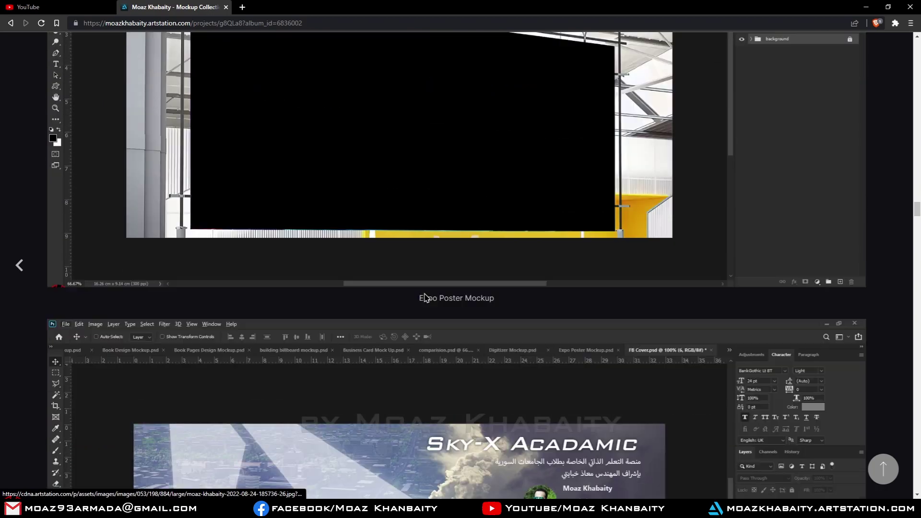
scroll(424, 297, down, 4)
scroll(426, 297, down, 3)
scroll(426, 298, down, 2)
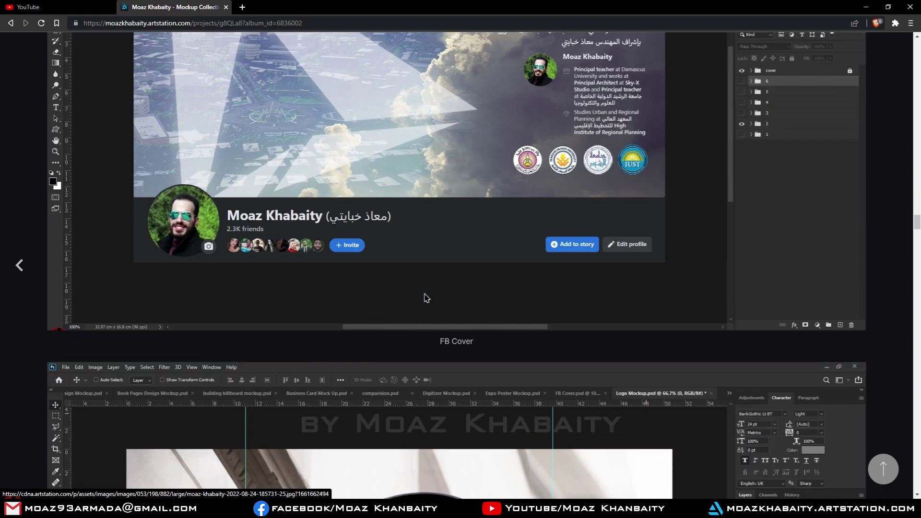
scroll(426, 298, down, 1)
scroll(426, 298, down, 2)
scroll(427, 297, down, 2)
scroll(426, 297, down, 1)
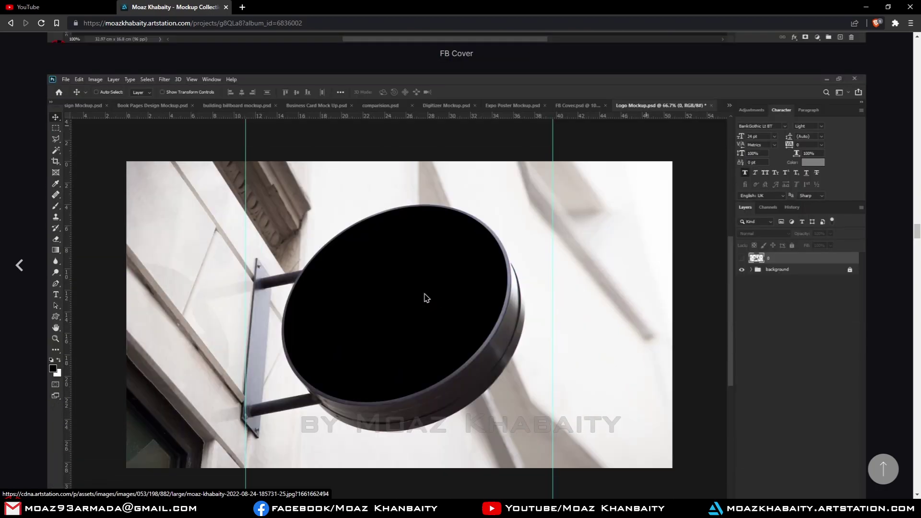
scroll(426, 299, down, 1)
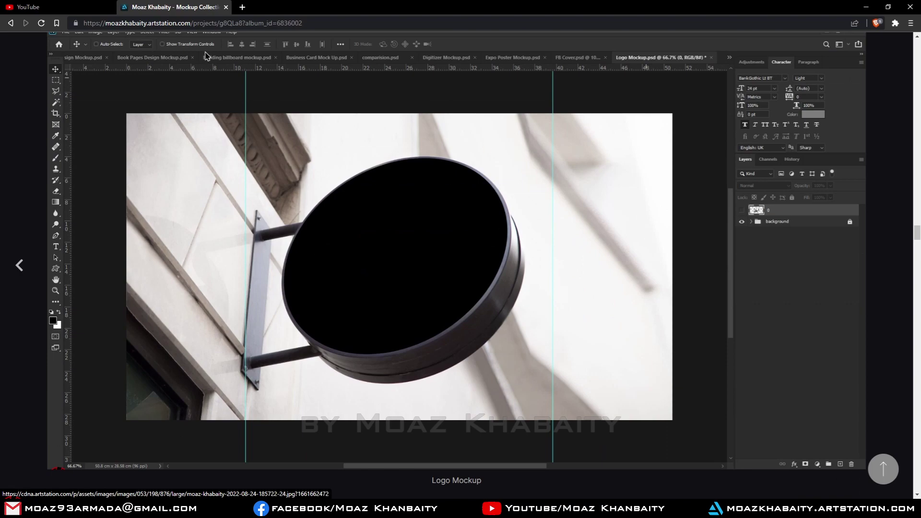
click(9, 23)
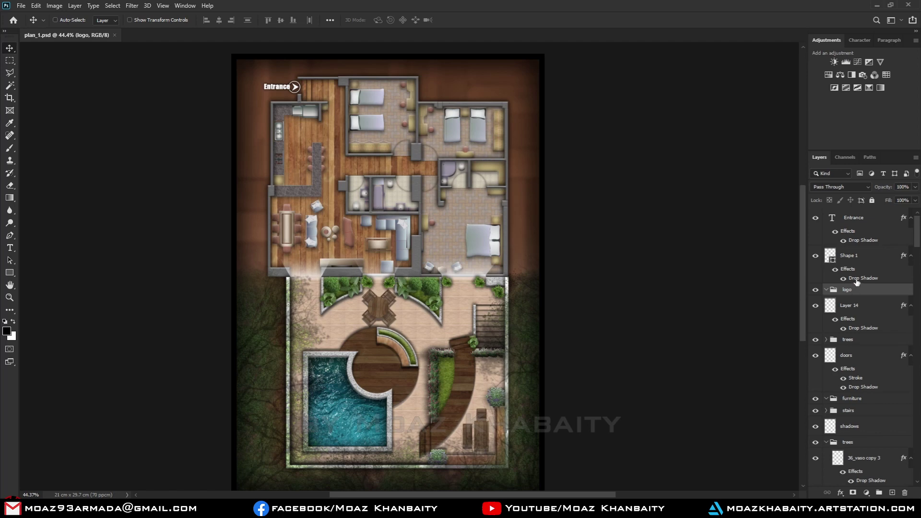
scroll(857, 282, down, 3)
scroll(858, 283, down, 3)
scroll(857, 282, down, 2)
scroll(858, 282, down, 3)
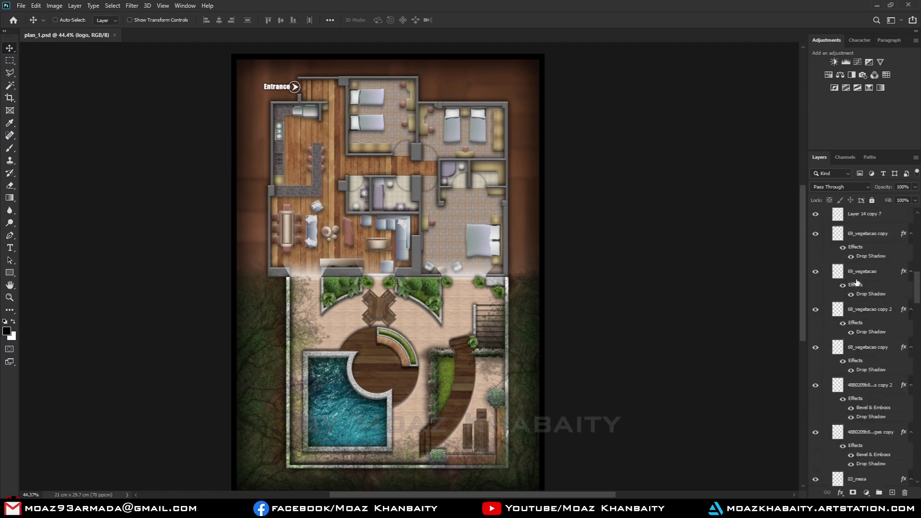
scroll(858, 283, down, 3)
scroll(857, 283, down, 3)
scroll(857, 283, down, 3)
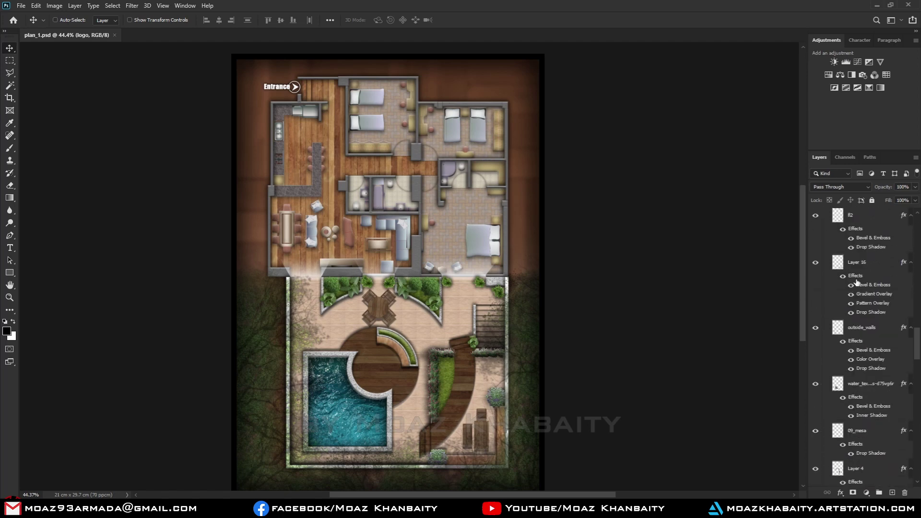
scroll(858, 282, down, 1)
scroll(858, 282, down, 1)
scroll(857, 283, down, 1)
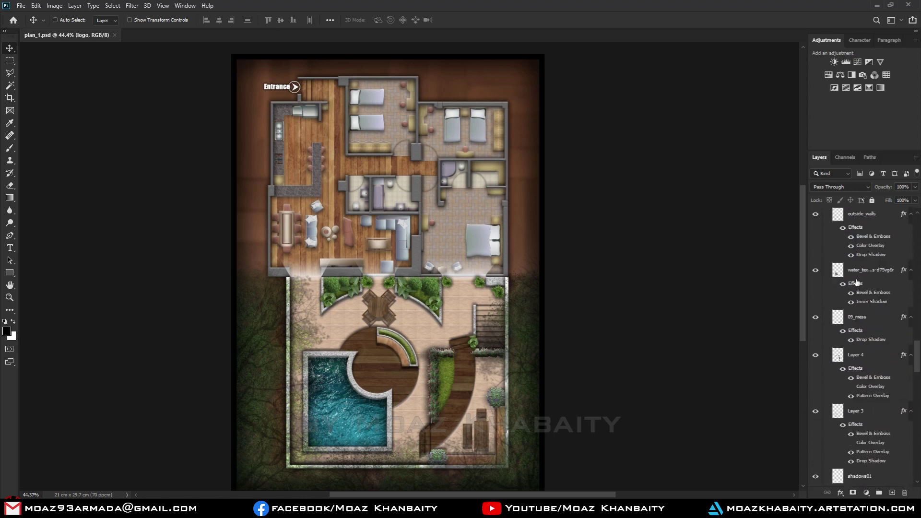
scroll(857, 283, down, 6)
scroll(858, 282, down, 5)
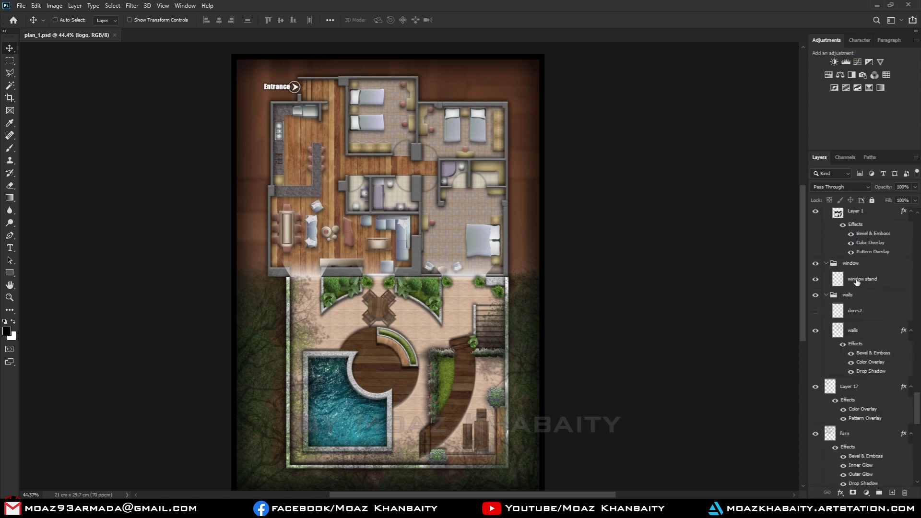
scroll(858, 283, down, 5)
scroll(857, 282, down, 5)
scroll(857, 284, down, 5)
scroll(858, 282, up, 10)
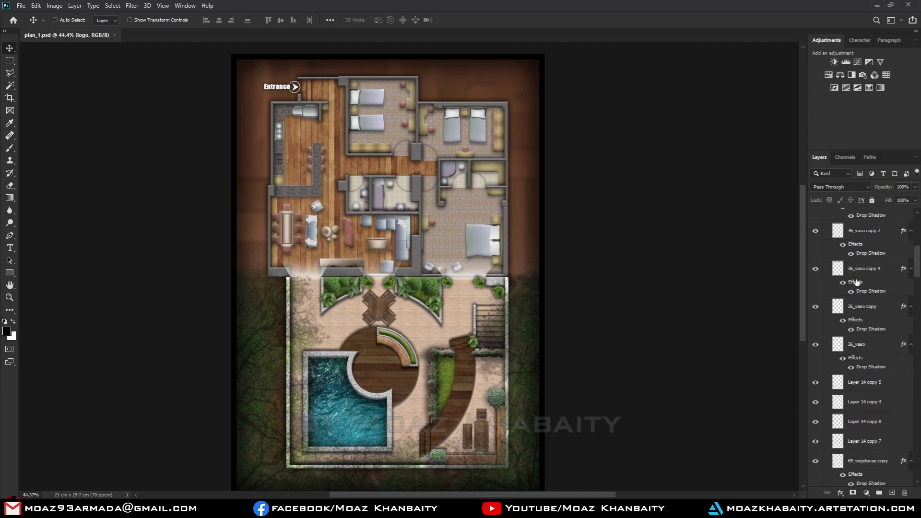
scroll(858, 282, up, 10)
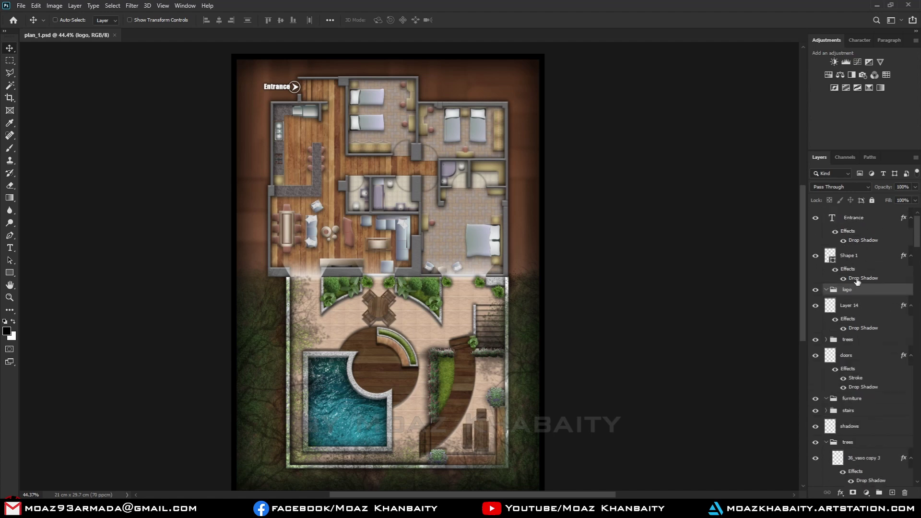
- Inspect the trees group's vegetation layers, then collapse both trees groups
click(849, 340)
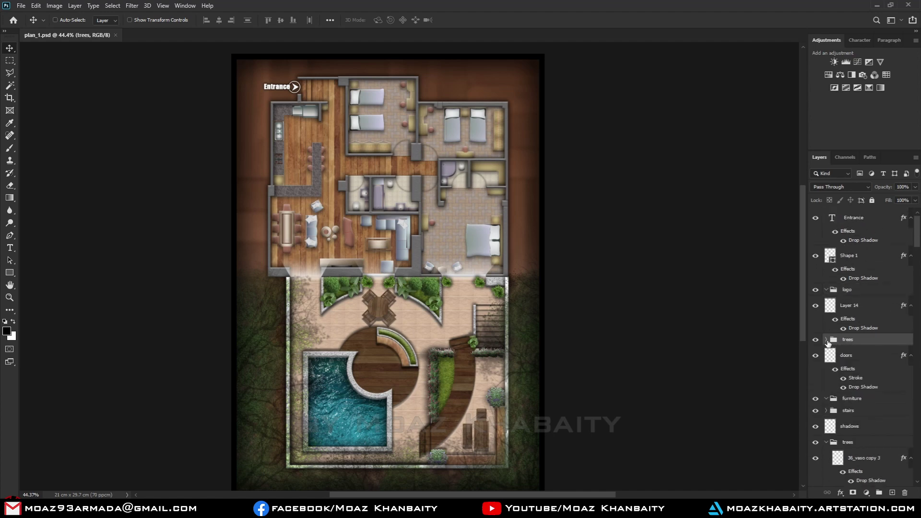
click(827, 341)
click(827, 340)
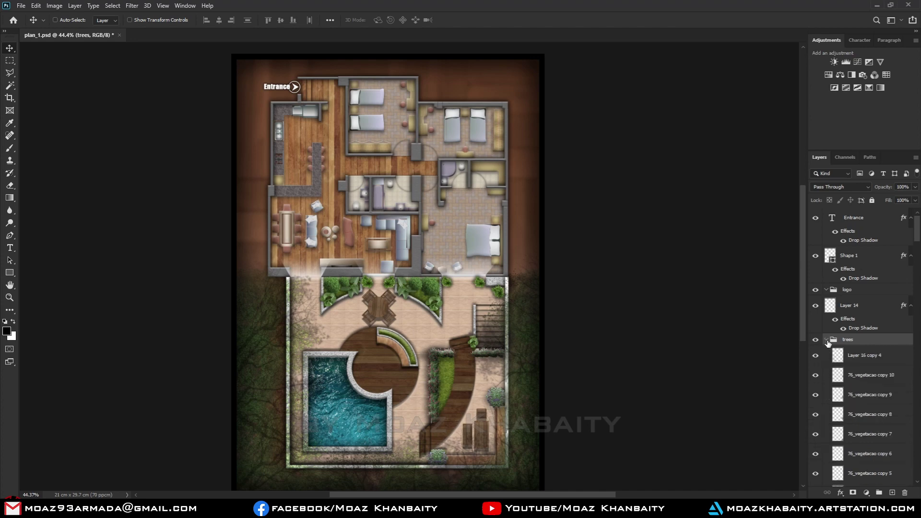
click(827, 340)
click(827, 341)
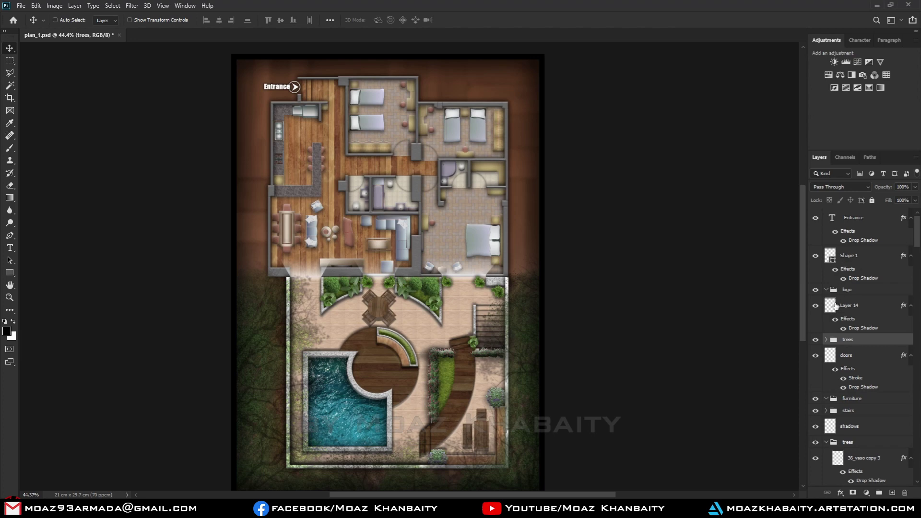
scroll(837, 370, down, 3)
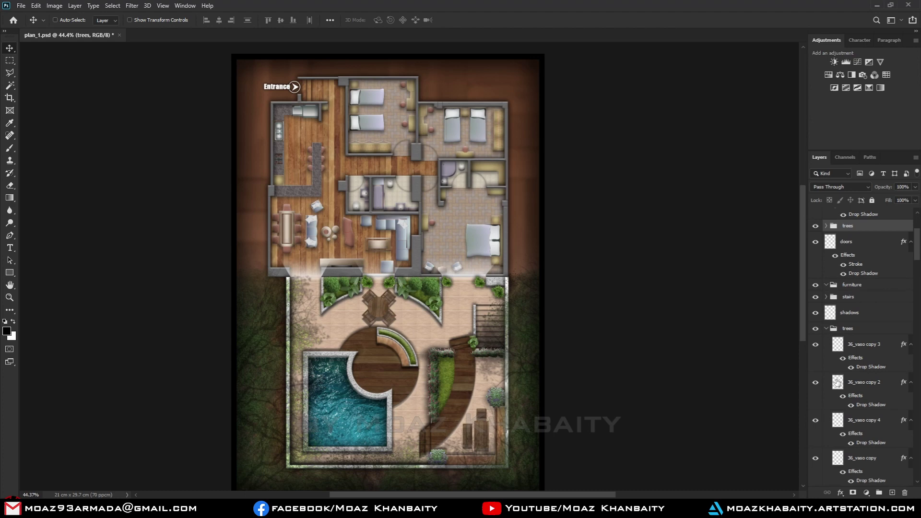
click(826, 329)
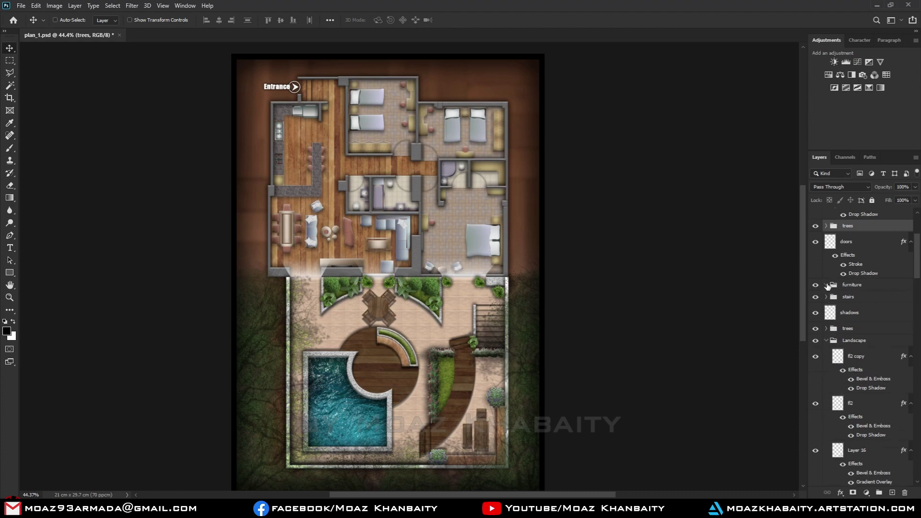
- Collapse the Landscape, window, walls and plan groups
scroll(855, 369, down, 1)
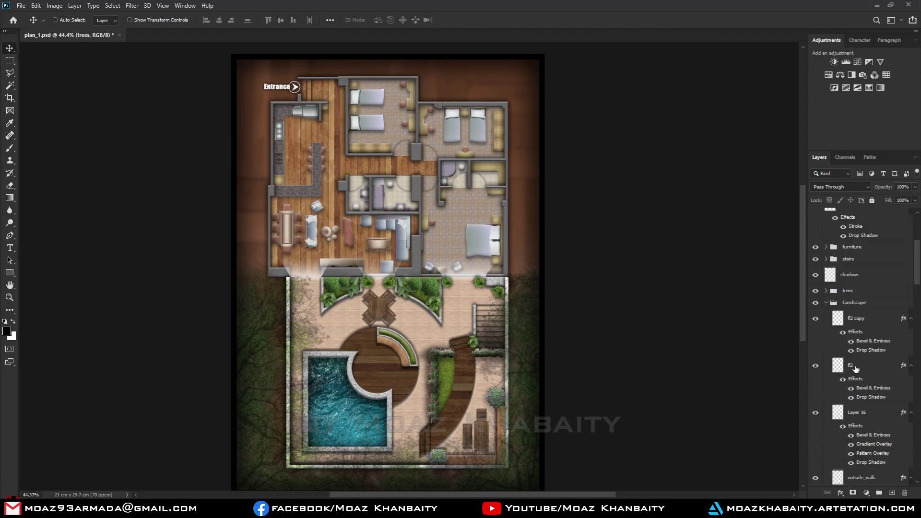
click(826, 302)
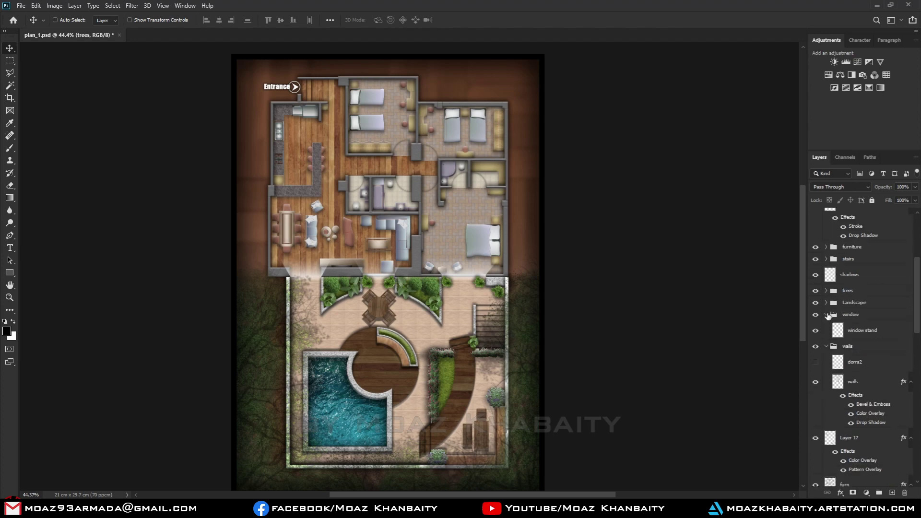
click(826, 315)
click(826, 327)
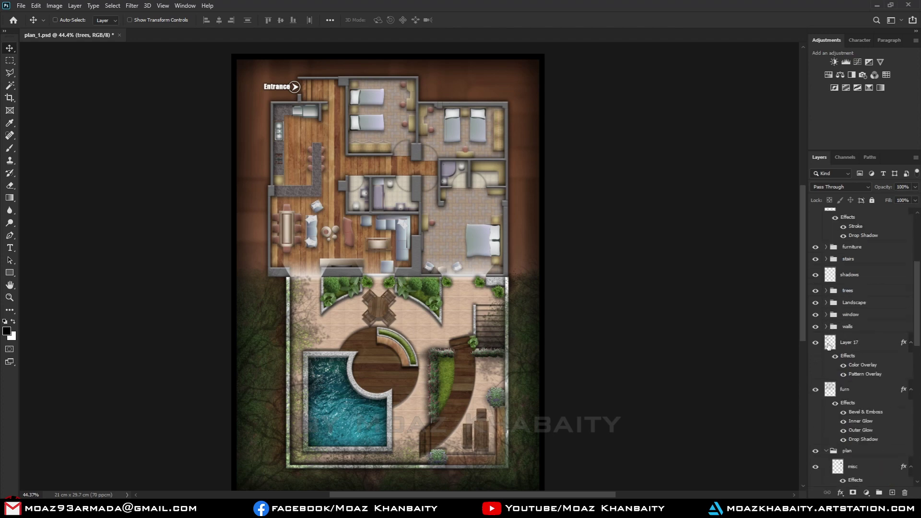
scroll(854, 368, down, 3)
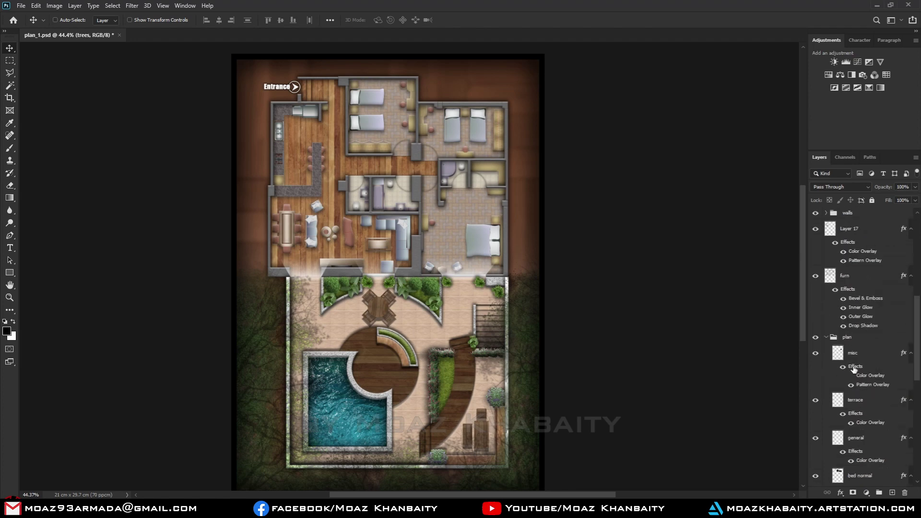
click(826, 338)
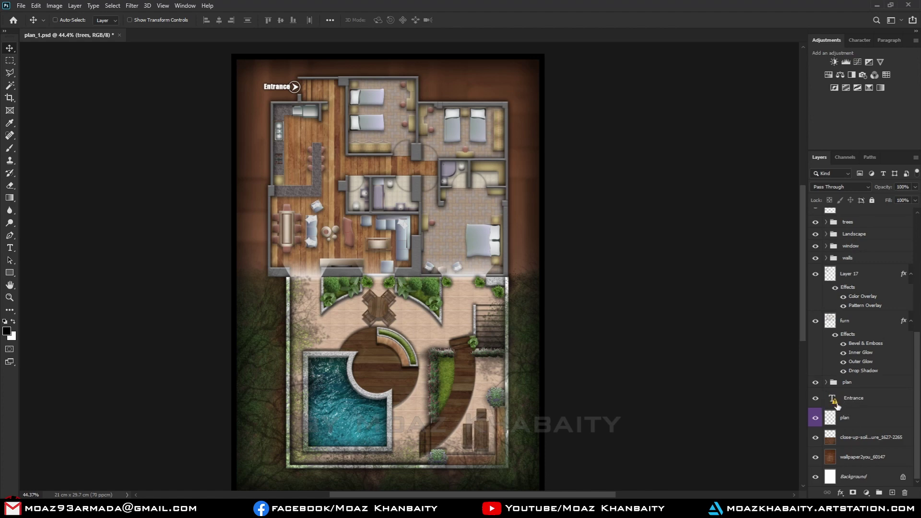
scroll(843, 407, up, 2)
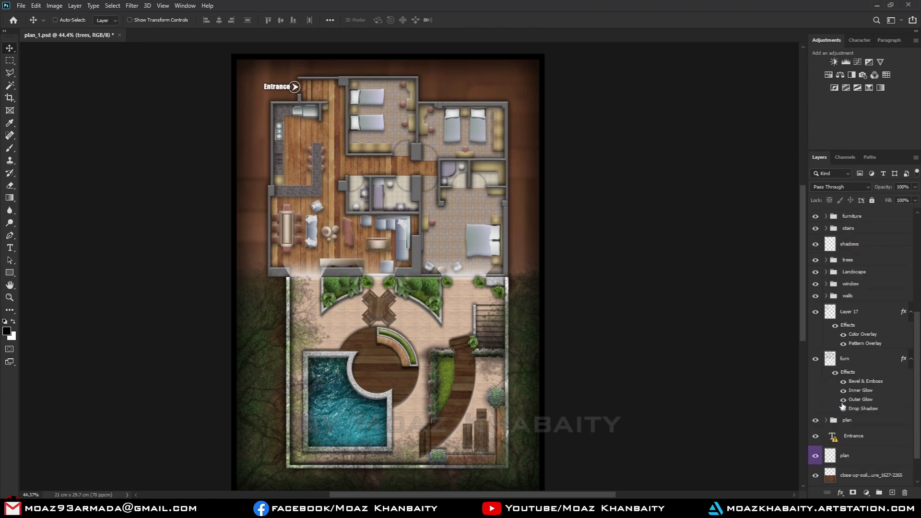
scroll(844, 407, down, 2)
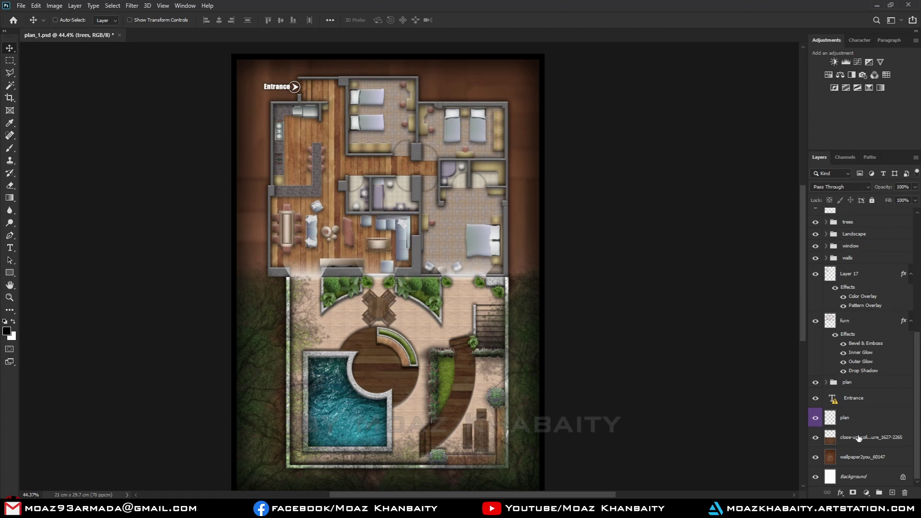
scroll(847, 414, up, 5)
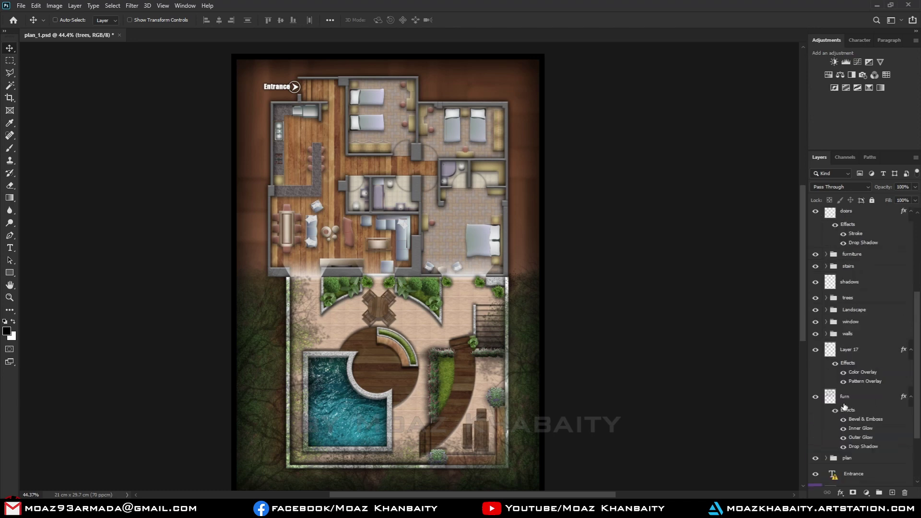
scroll(832, 360, up, 1)
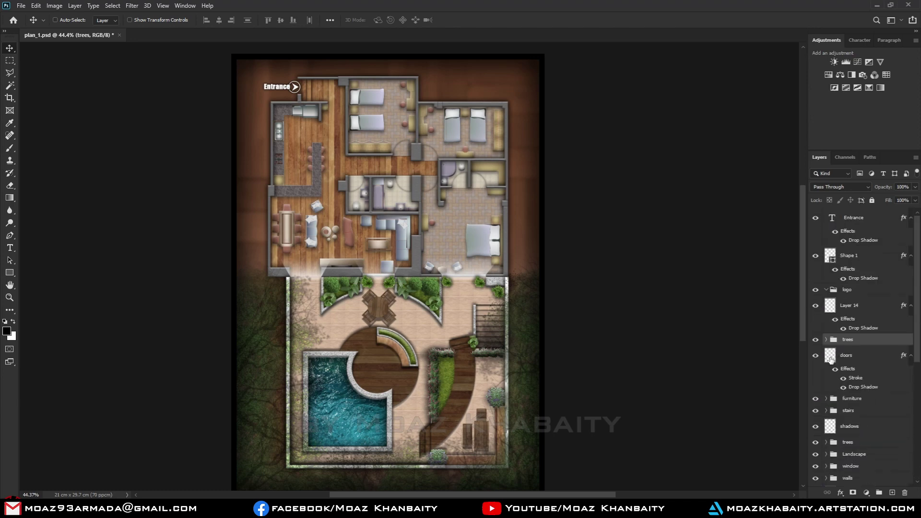
click(829, 222)
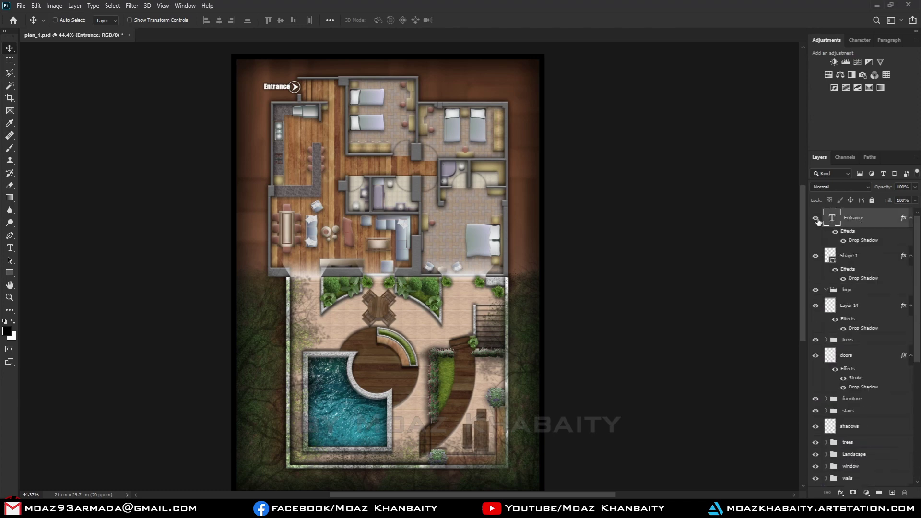
click(816, 218)
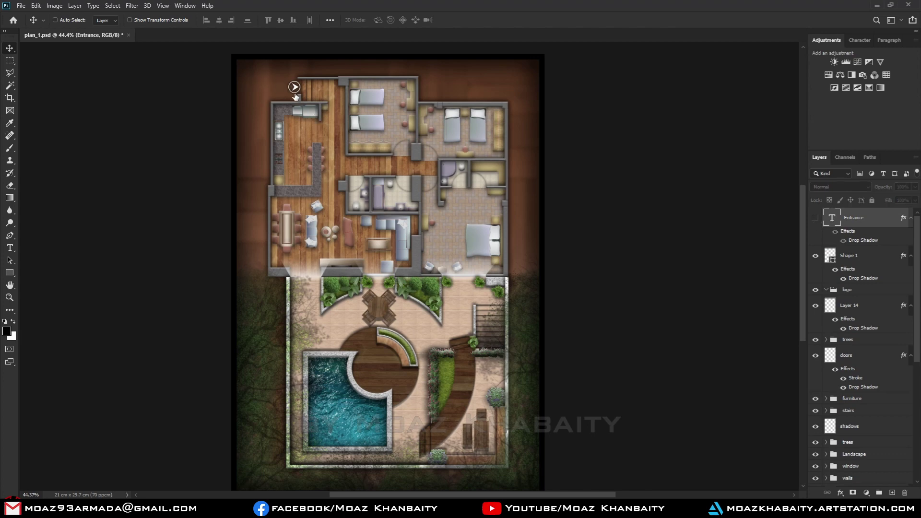
click(816, 219)
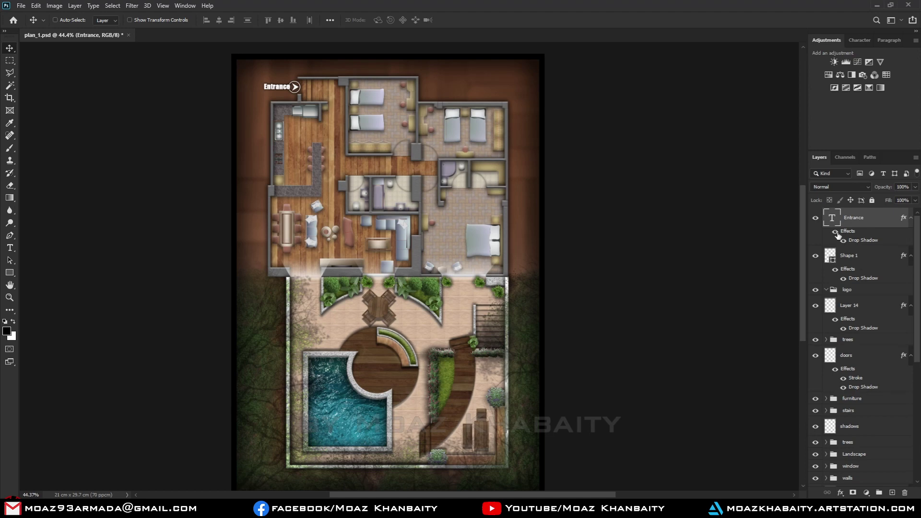
click(836, 234)
click(836, 233)
mouse_move(857, 289)
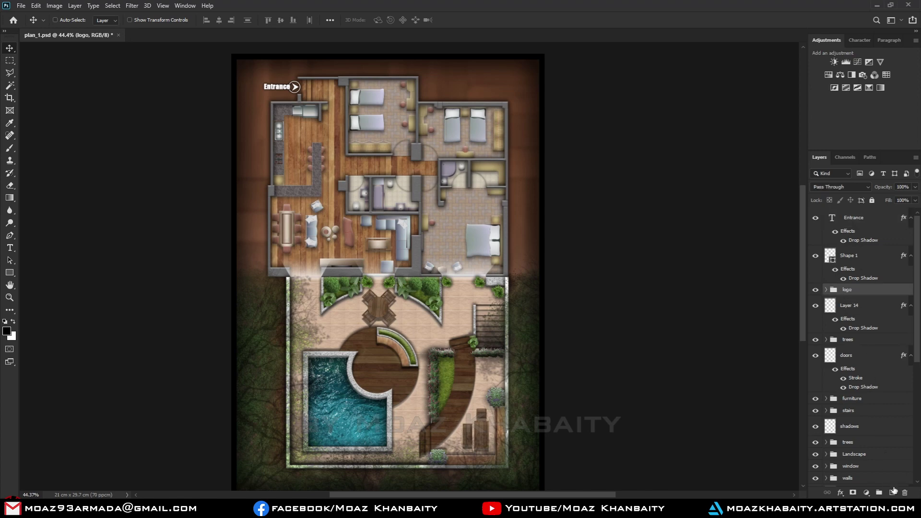
- Delete the logo group and rename Layer 14 to 'frame'
drag(847, 290, 905, 492)
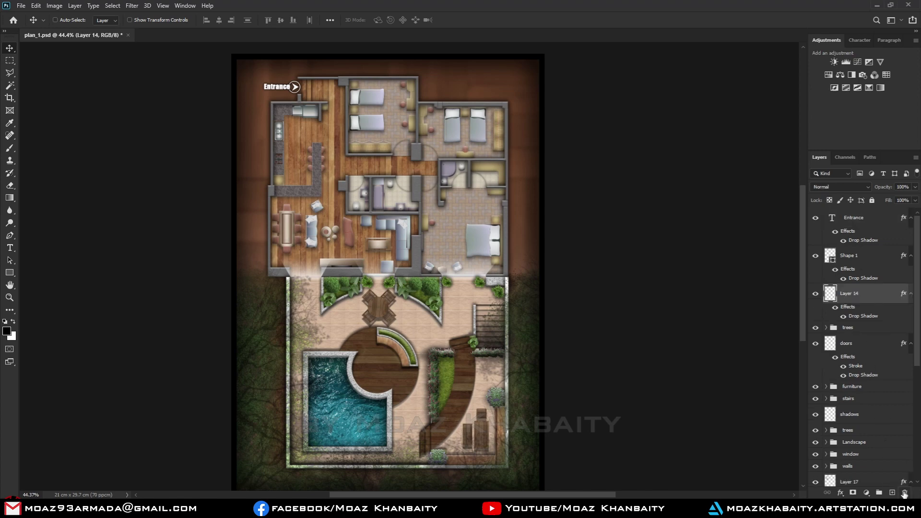
click(816, 294)
double_click(851, 293)
text(frame)
key(Return)
- Toggle the frame layer's visibility and drop shadow, leaving the shadow on, then request deleting it
click(815, 295)
click(836, 307)
click(835, 307)
click(835, 307)
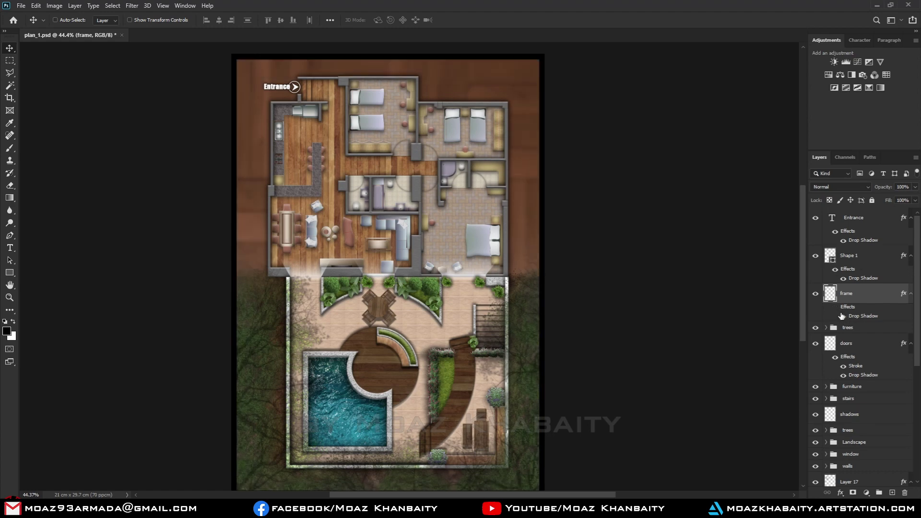
click(837, 308)
click(843, 316)
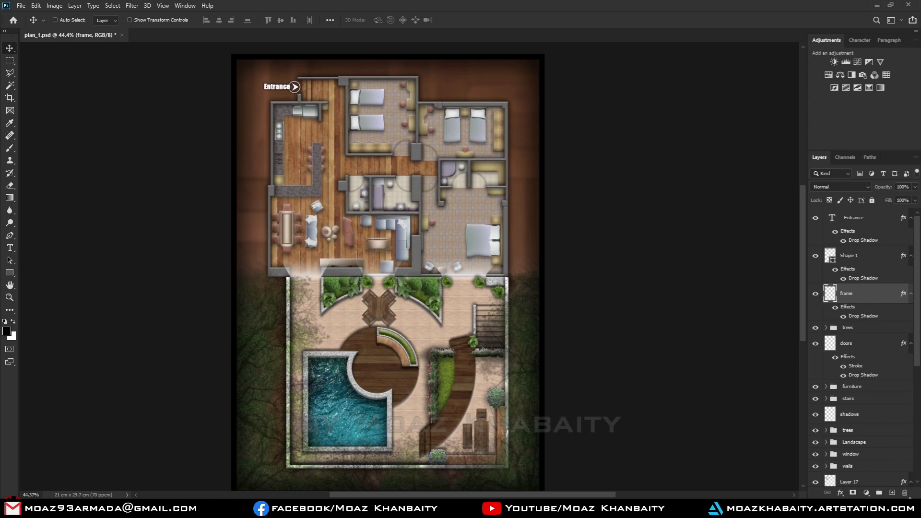
click(905, 494)
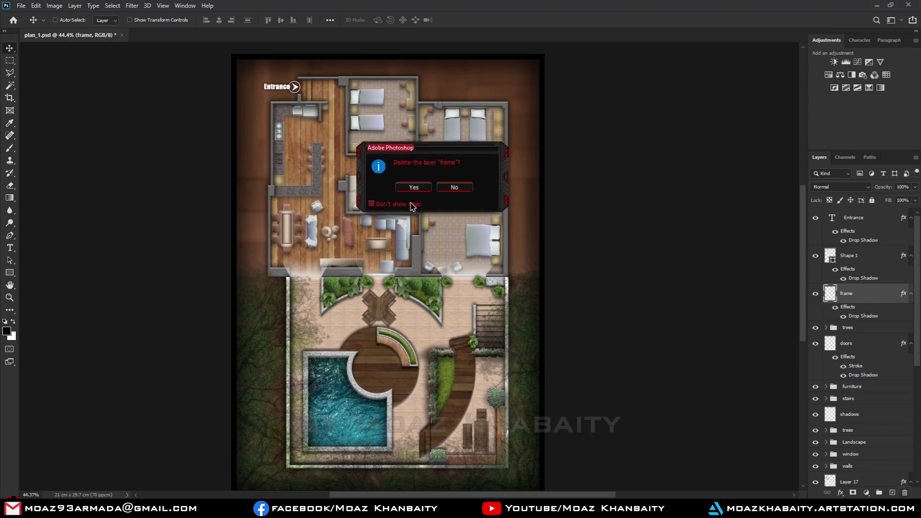
- Delete the frame layer and undo it, then undo a trial move to keep it centred
click(413, 189)
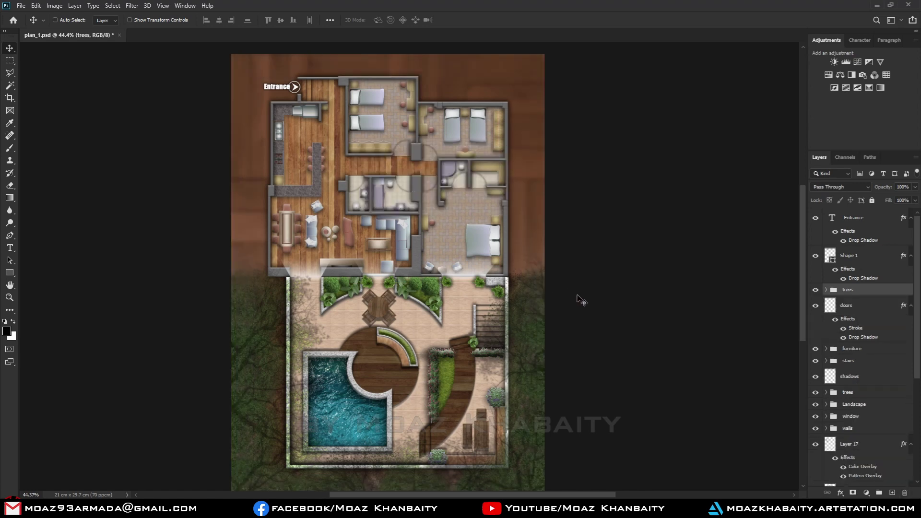
key(ctrl+z)
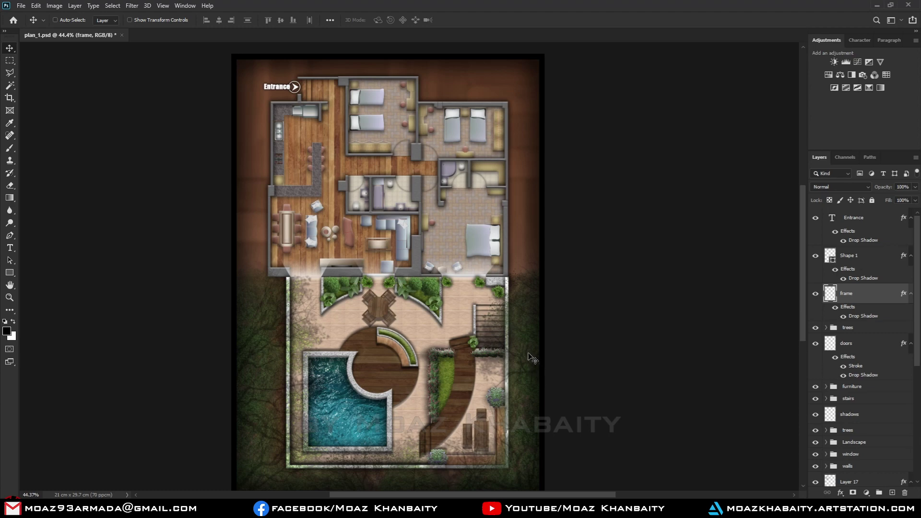
drag(531, 357, 466, 288)
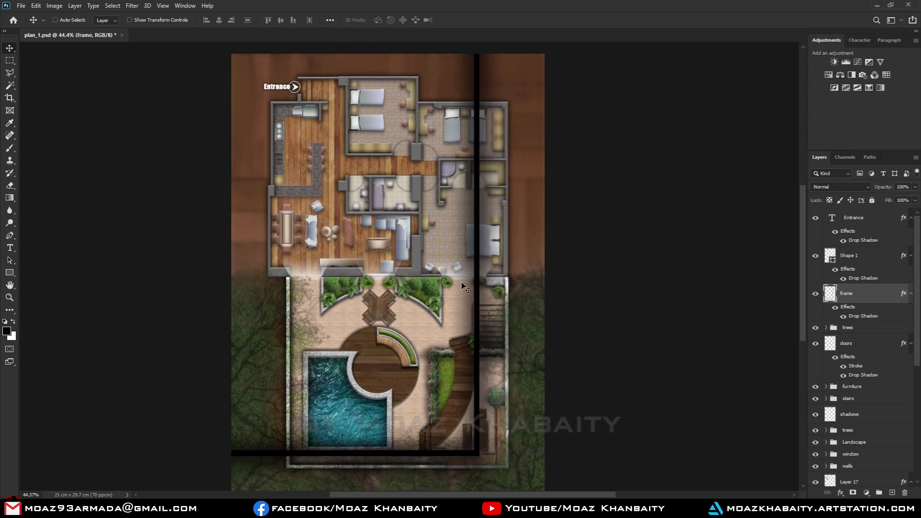
key(ctrl+z)
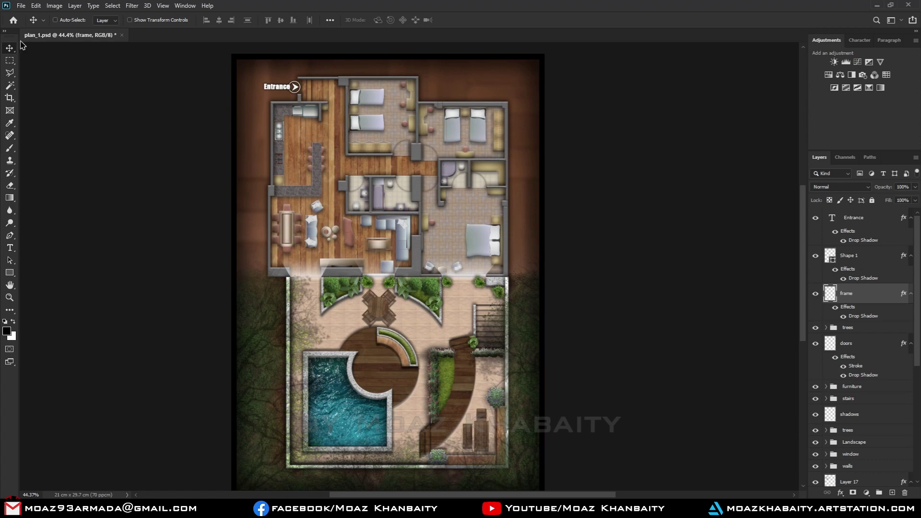
mouse_move(9, 48)
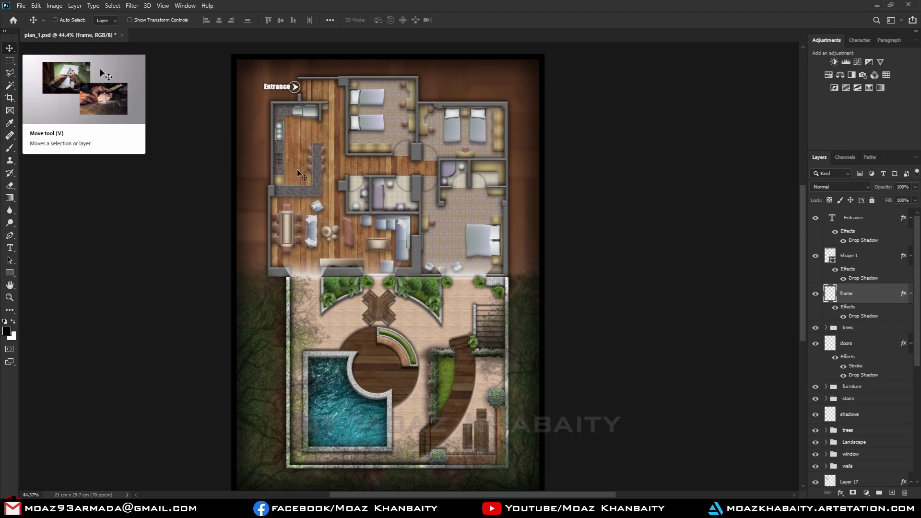
- Drag the dark frame layer up and to the left, off its centred position
mouse_move(490, 330)
mouse_down()
mouse_move(402, 268)
mouse_move(461, 282)
mouse_up()
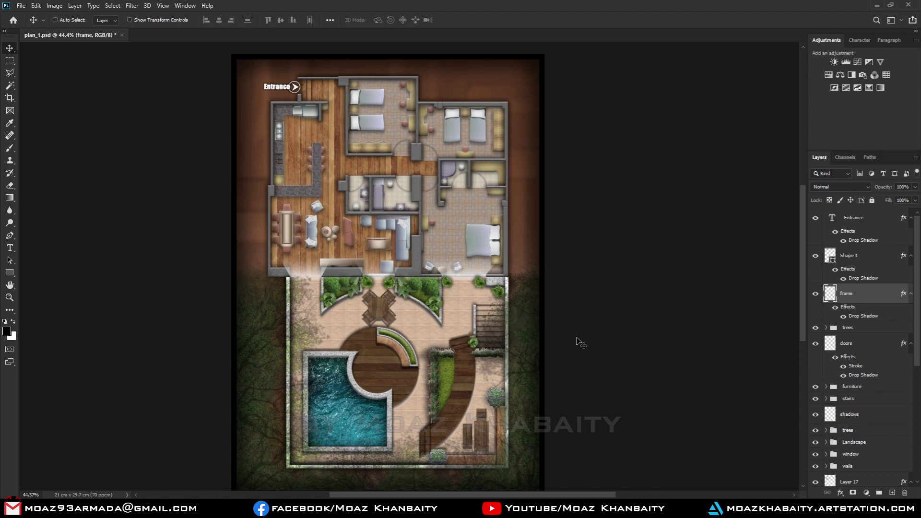
mouse_move(442, 284)
mouse_down()
mouse_move(420, 279)
mouse_move(437, 419)
mouse_move(372, 264)
mouse_up()
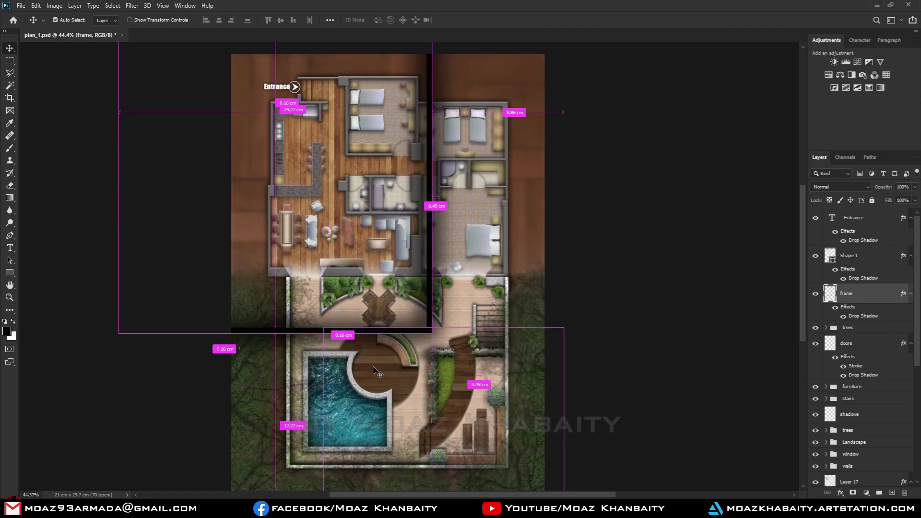
key(ctrl+z)
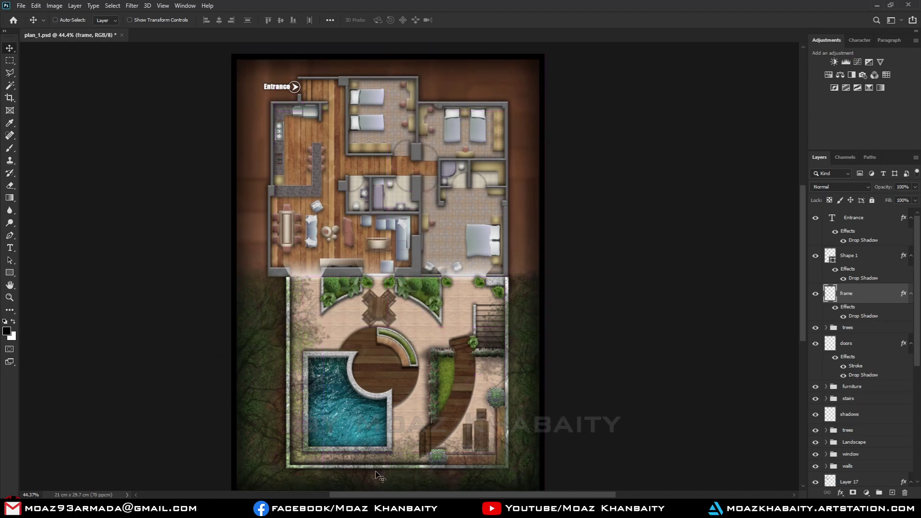
drag(518, 348, 418, 305)
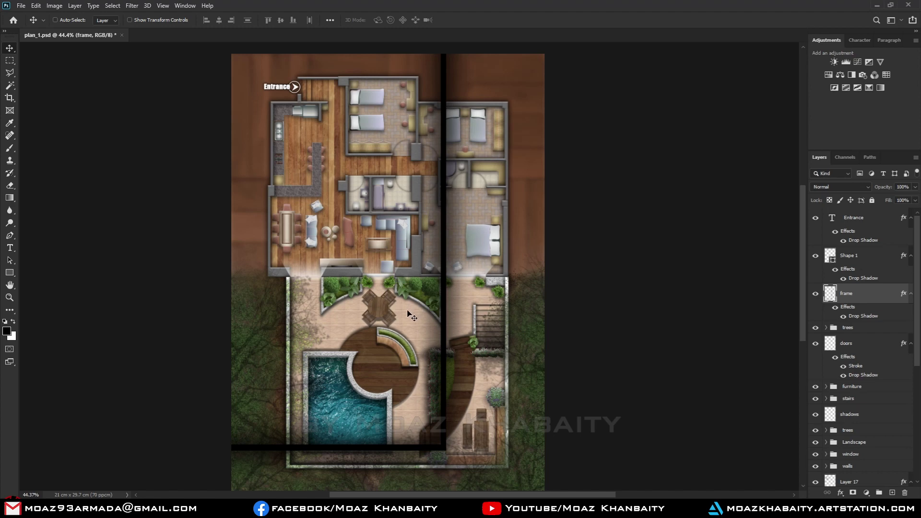
key(ctrl+t)
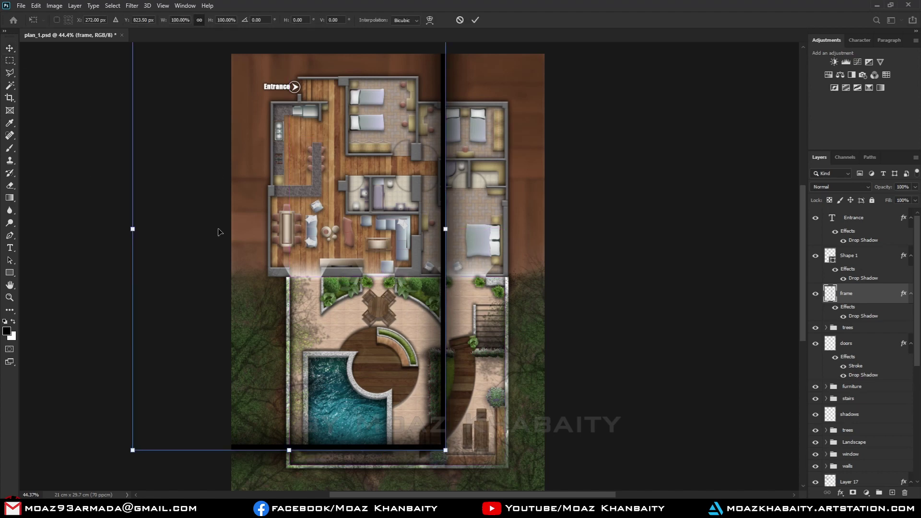
- Narrow the frame from its right side to about 66% width and move it over the house
mouse_move(444, 229)
mouse_down()
mouse_move(367, 243)
mouse_move(358, 260)
mouse_move(417, 288)
mouse_move(363, 287)
mouse_up()
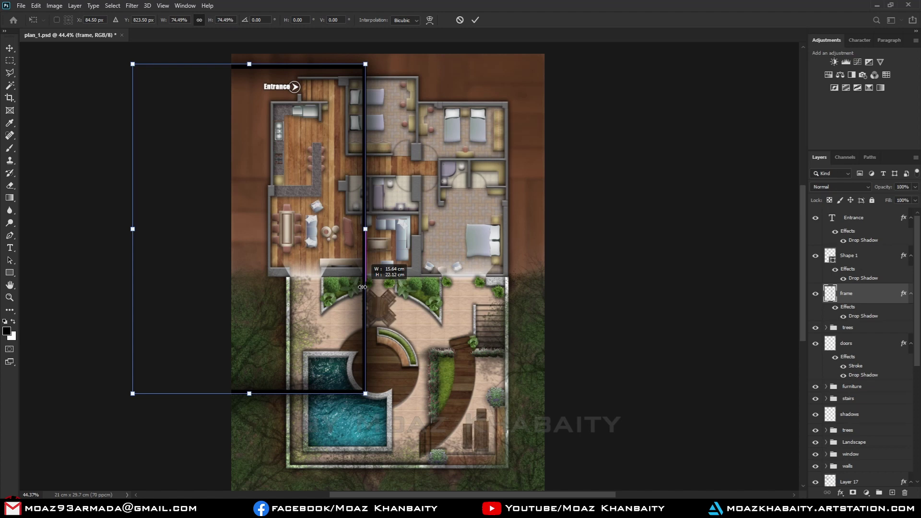
drag(362, 287, 372, 288)
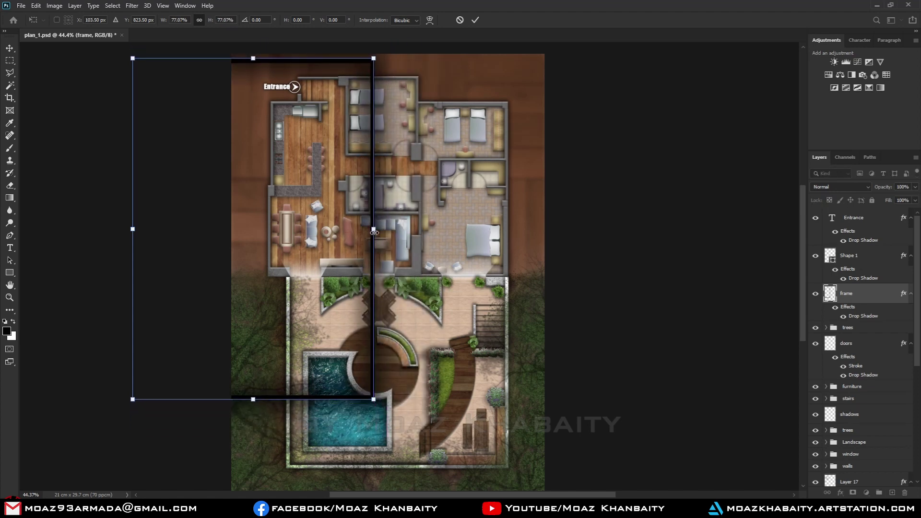
mouse_move(375, 233)
mouse_down()
mouse_move(299, 250)
mouse_move(419, 266)
mouse_move(369, 266)
mouse_up()
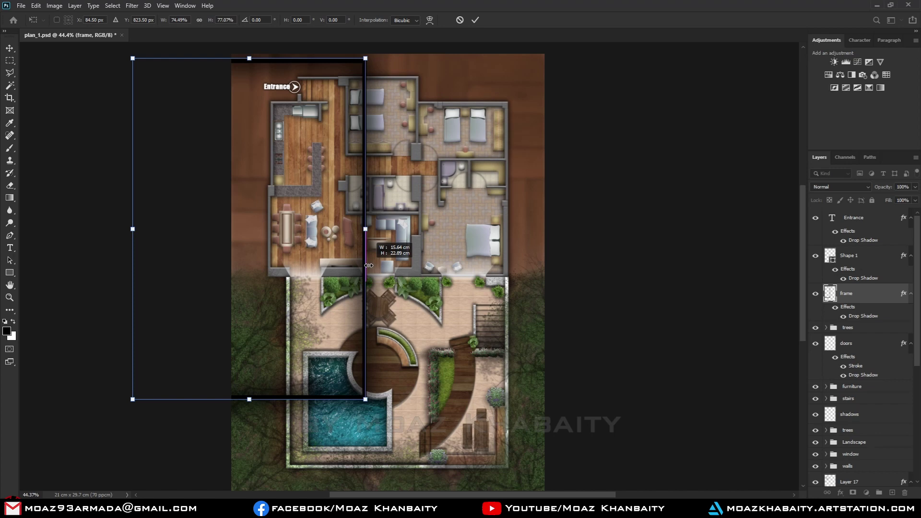
mouse_move(368, 265)
mouse_down()
mouse_move(423, 275)
mouse_move(346, 276)
mouse_move(431, 277)
mouse_move(345, 294)
mouse_up()
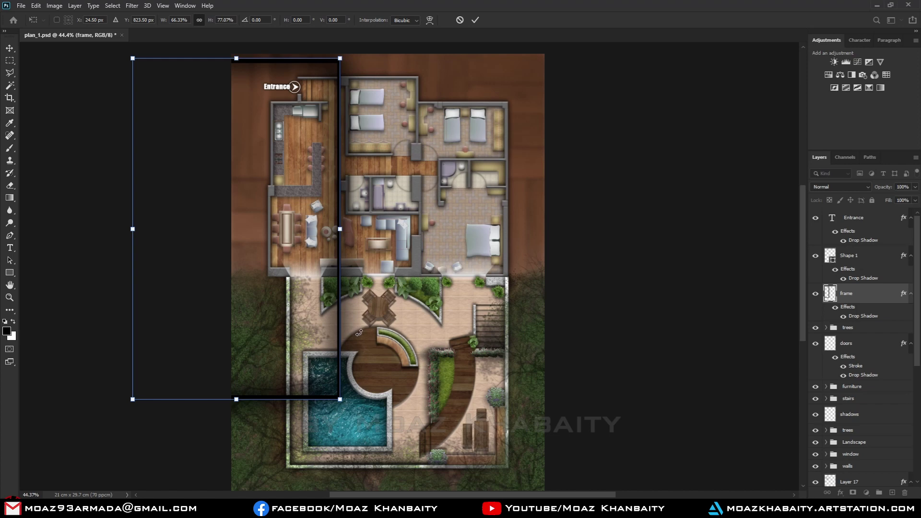
key(Return)
mouse_move(290, 229)
mouse_down()
mouse_move(331, 251)
mouse_move(430, 269)
mouse_up()
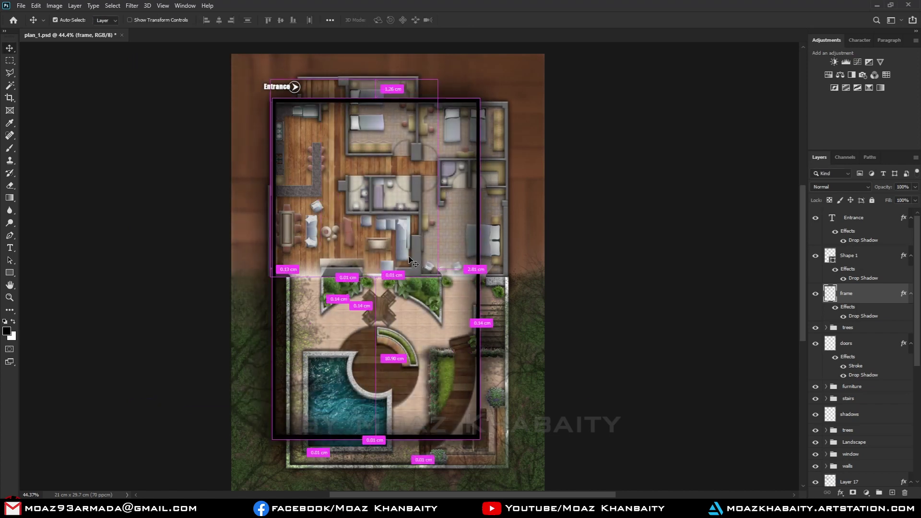
- Shorten the frame from its top edge and apply the transform
key(ctrl+t)
drag(375, 98, 367, 186)
key(Return)
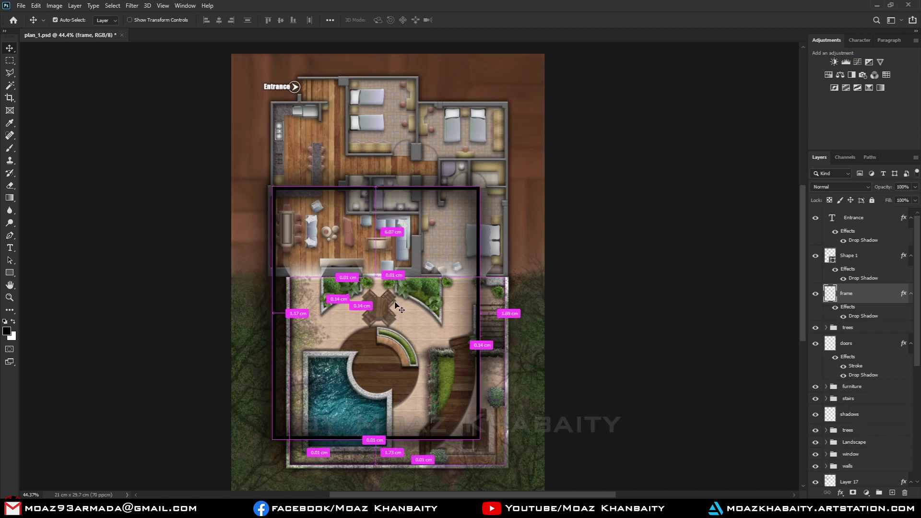
- Undo and redo through the frame edits back to its original full-size, centred placement
key(ctrl+z)
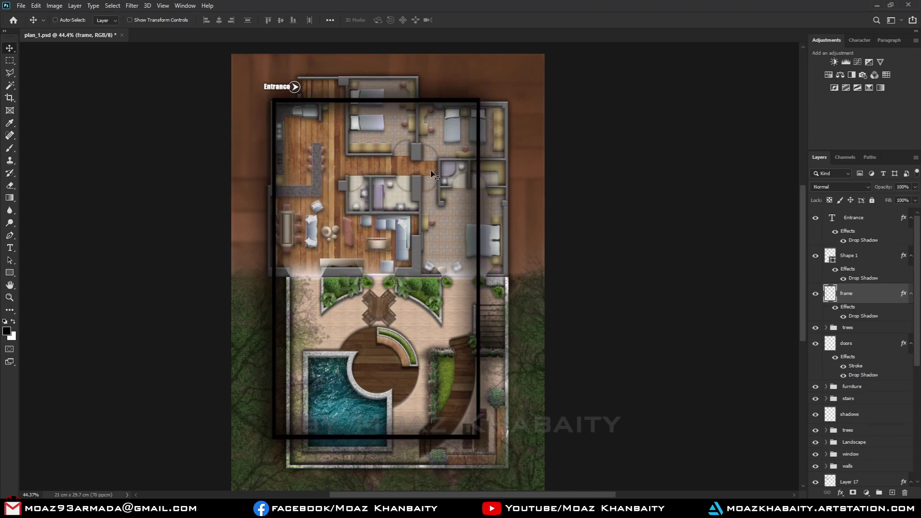
key(ctrl+z)
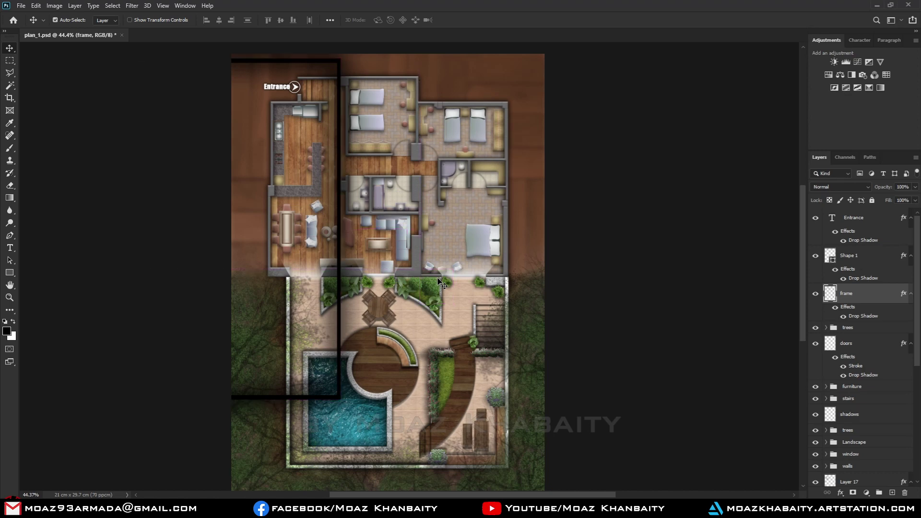
key(ctrl+z)
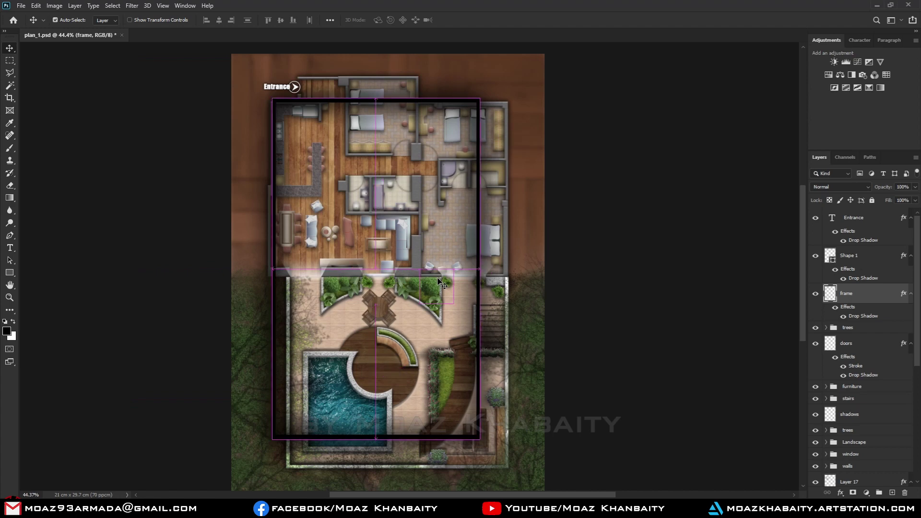
key(ctrl+shift+z)
key(ctrl+z)
key(ctrl+shift+z)
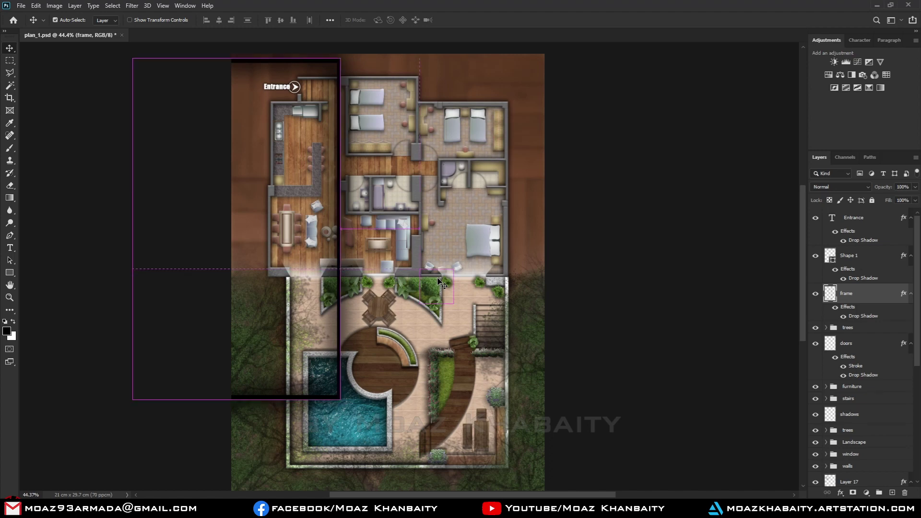
key(ctrl+z)
key(ctrl+z)
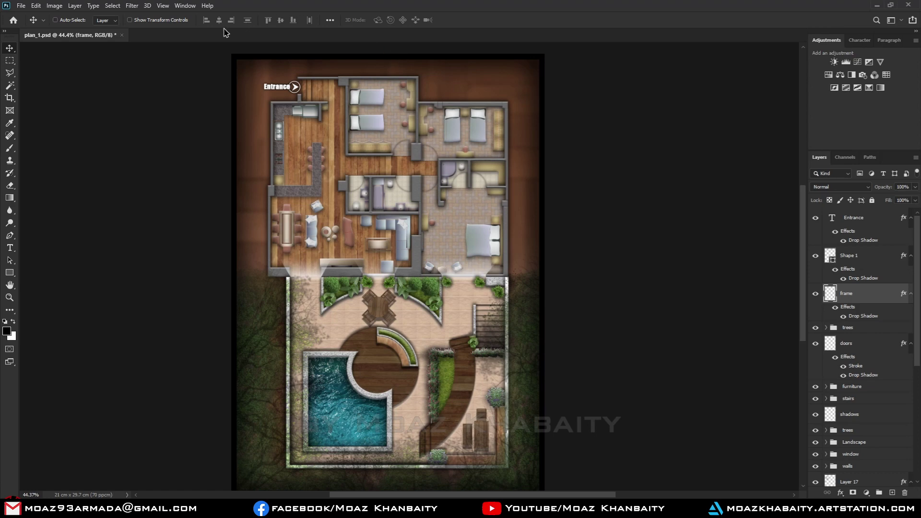
click(191, 5)
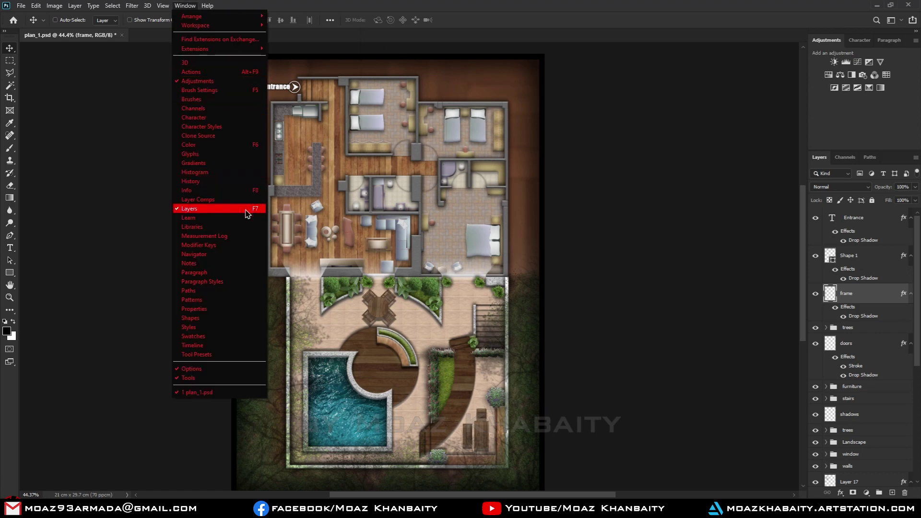
click(253, 182)
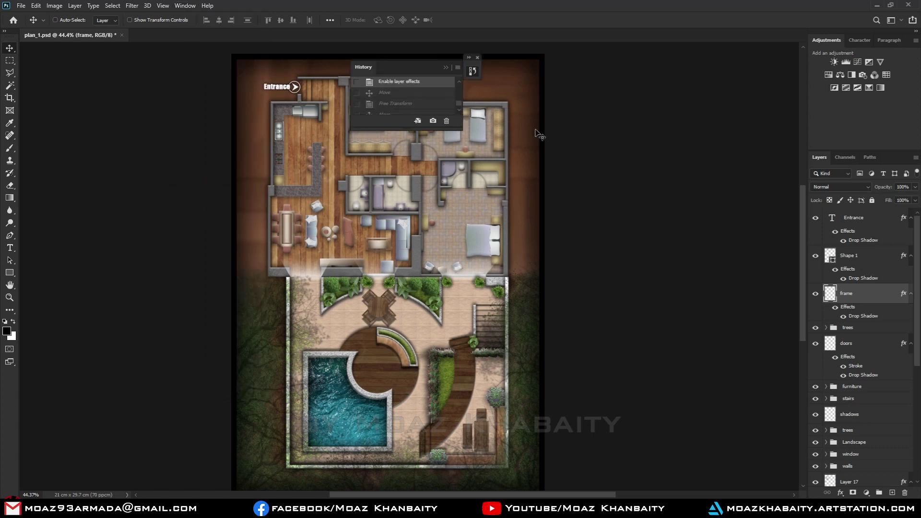
drag(459, 129, 485, 369)
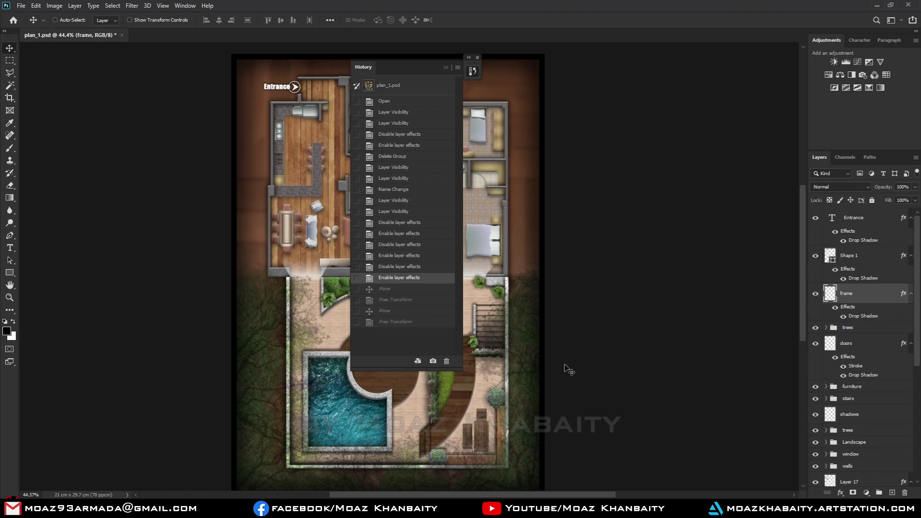
click(391, 322)
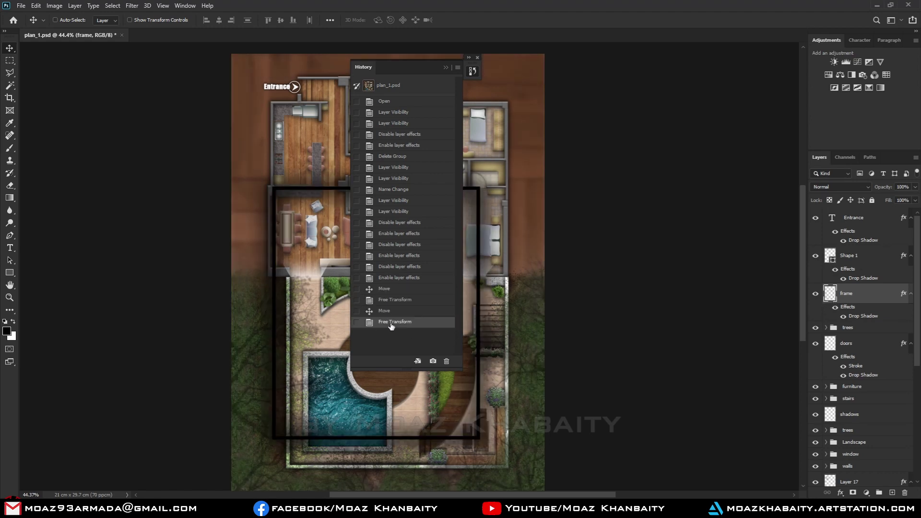
click(396, 311)
click(396, 289)
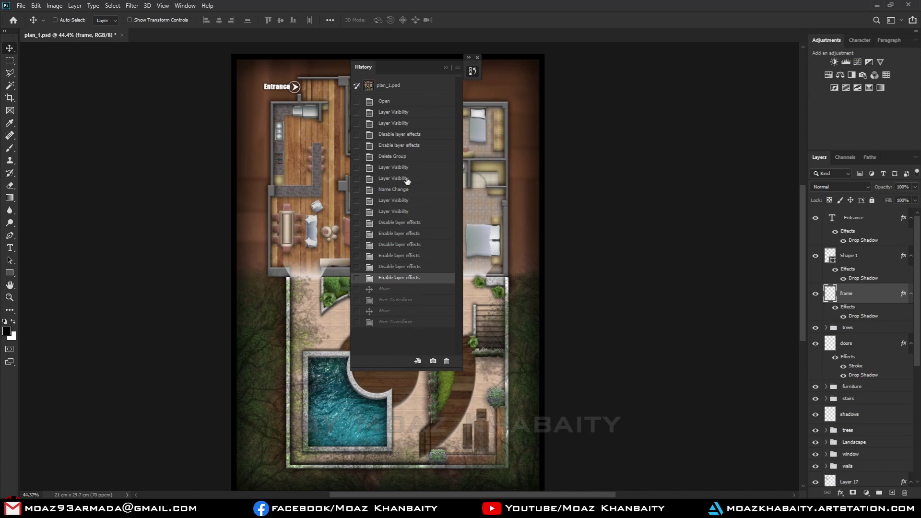
click(479, 58)
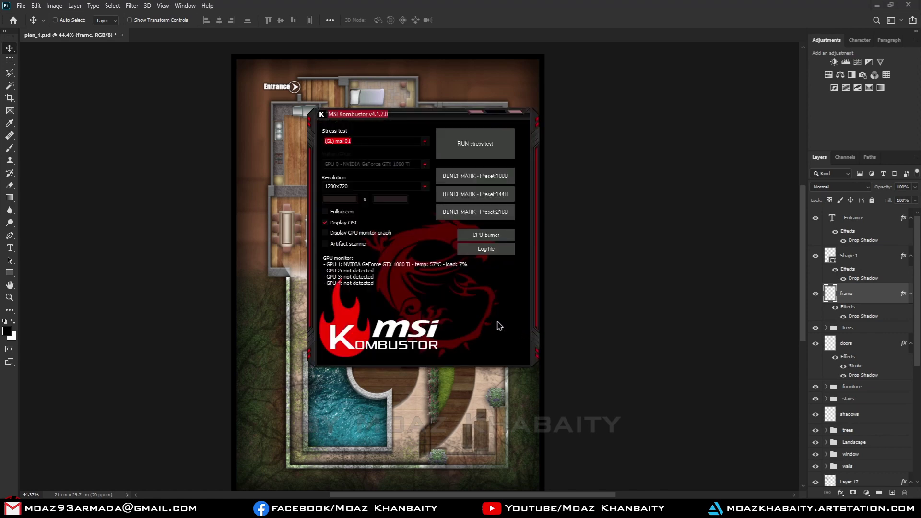
click(525, 113)
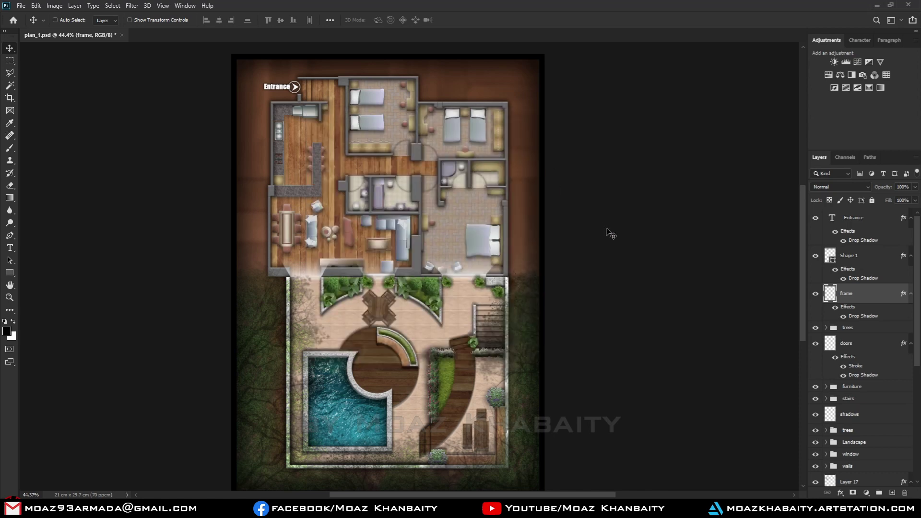
key(i)
key(ctrl+k)
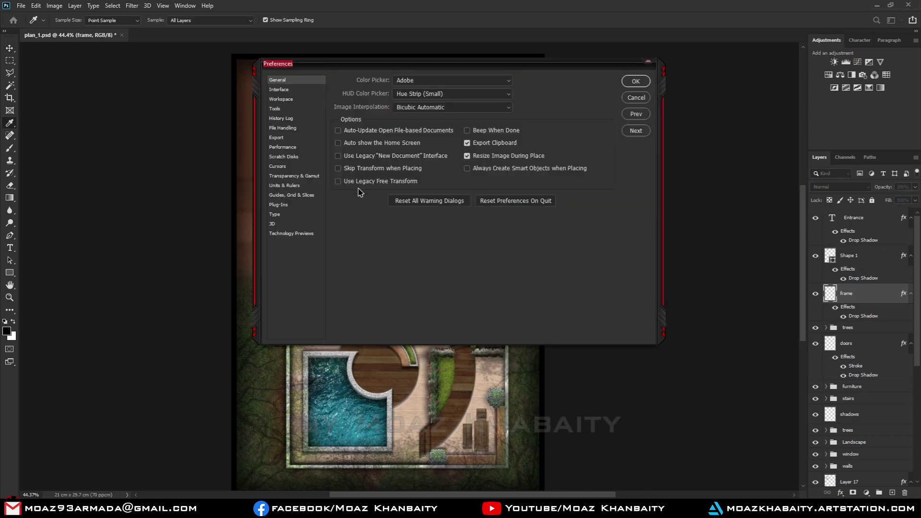
click(280, 149)
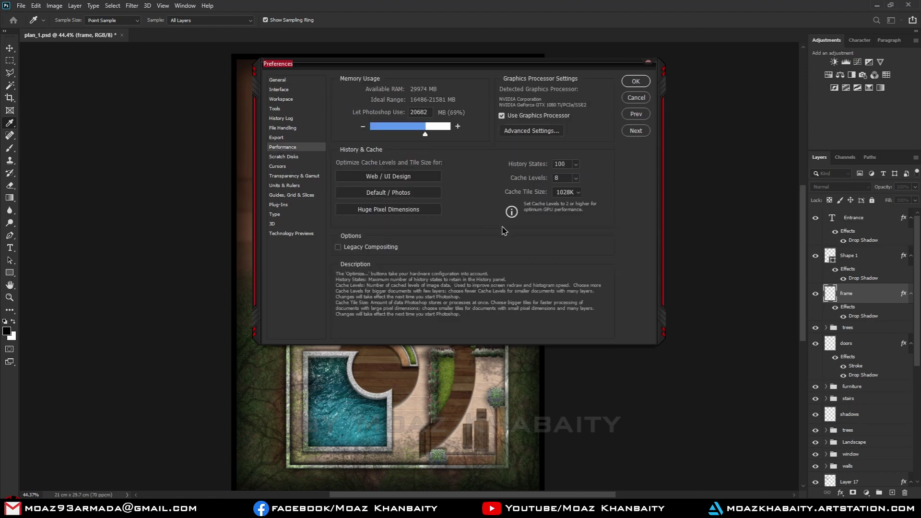
click(576, 165)
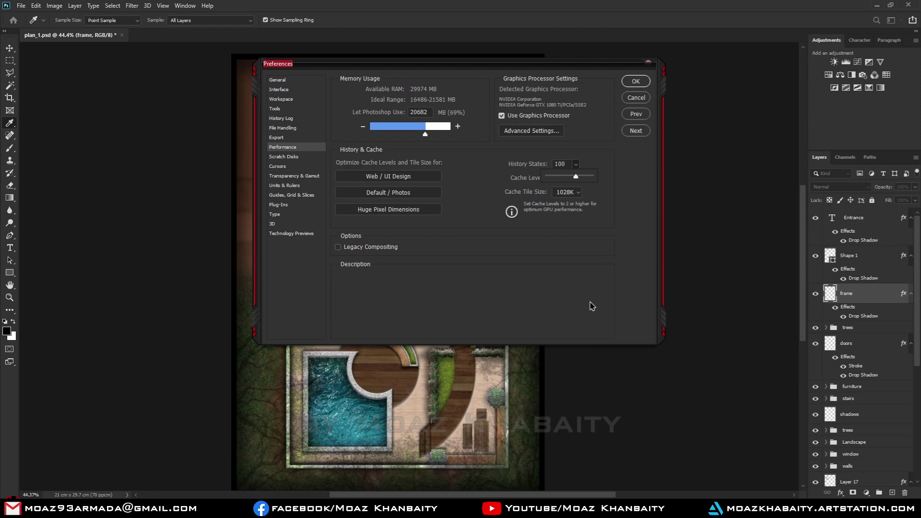
click(607, 279)
click(632, 98)
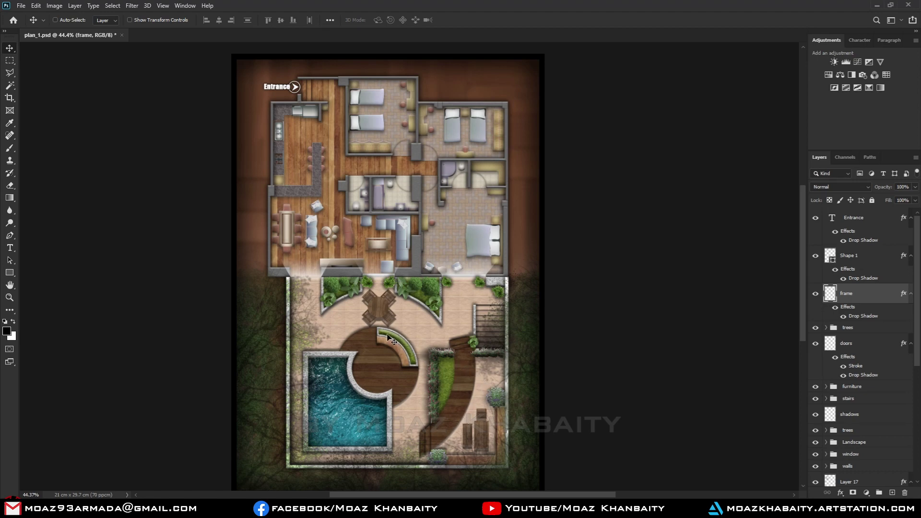
scroll(410, 333, down, 1)
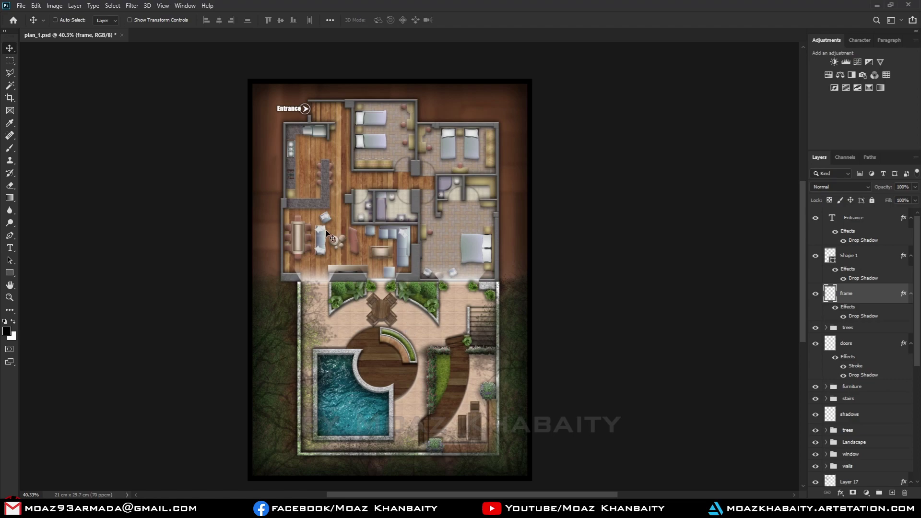
scroll(301, 233, up, 3)
scroll(671, 320, down, 3)
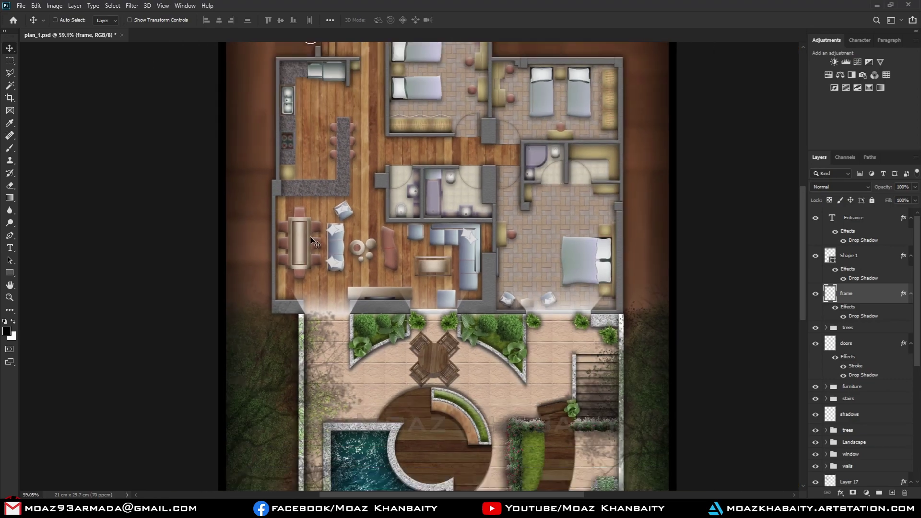
scroll(373, 232, up, 5)
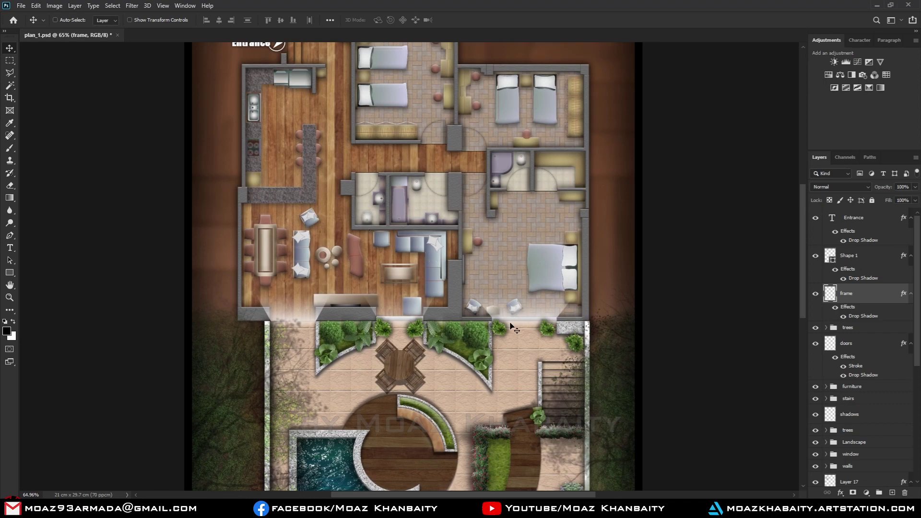
scroll(457, 283, down, 3)
scroll(461, 297, up, 1)
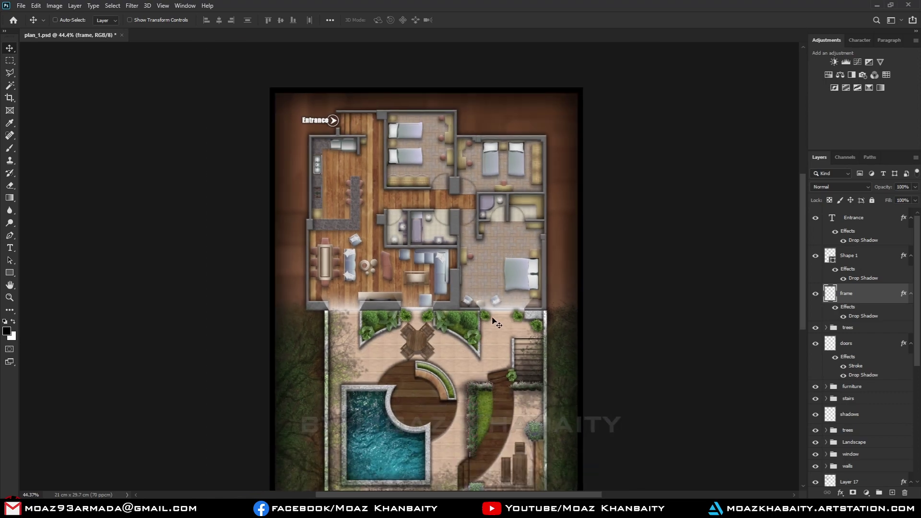
scroll(494, 287, down, 3)
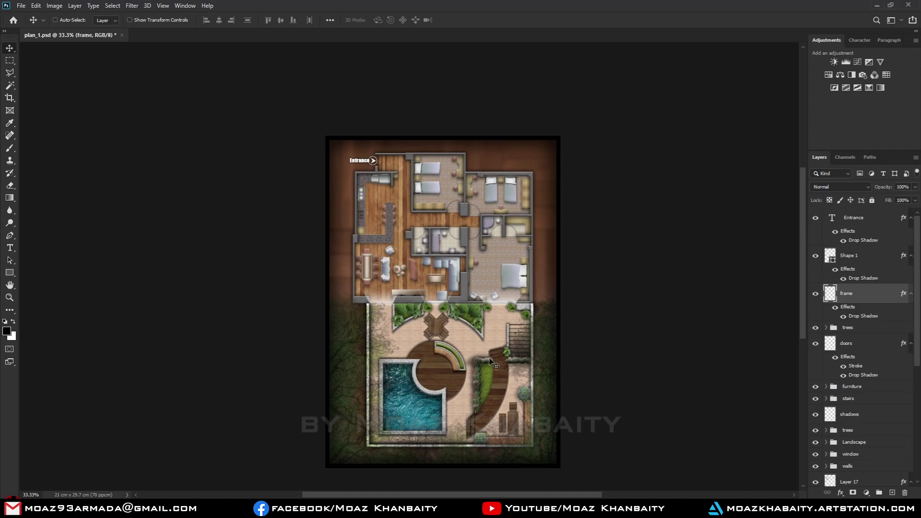
scroll(549, 334, up, 5)
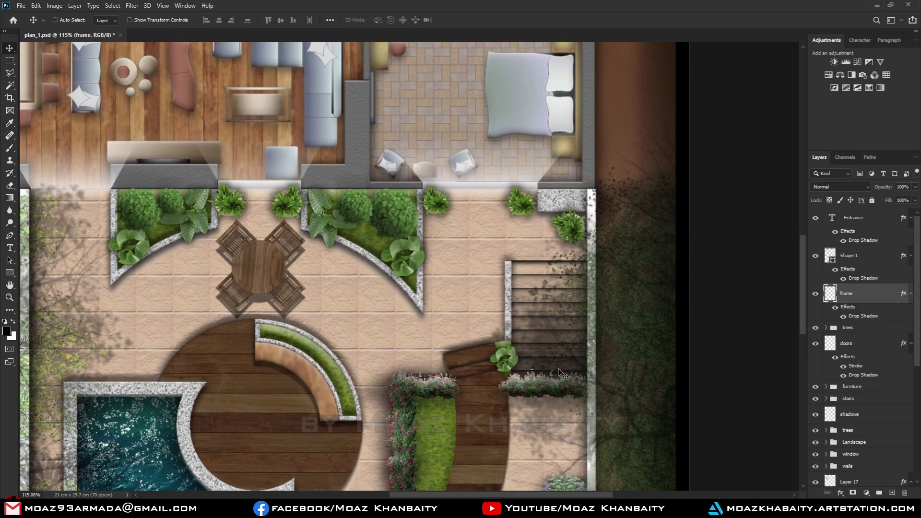
scroll(561, 309, down, 3)
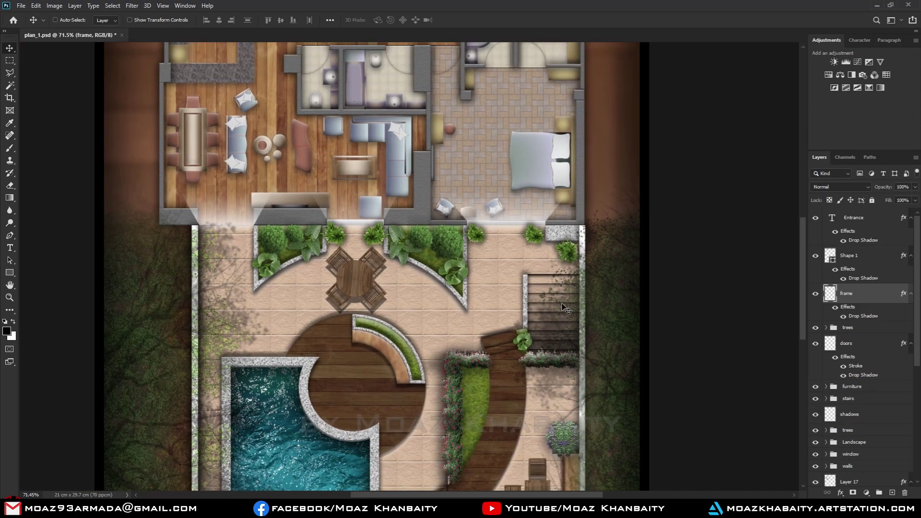
scroll(507, 314, down, 2)
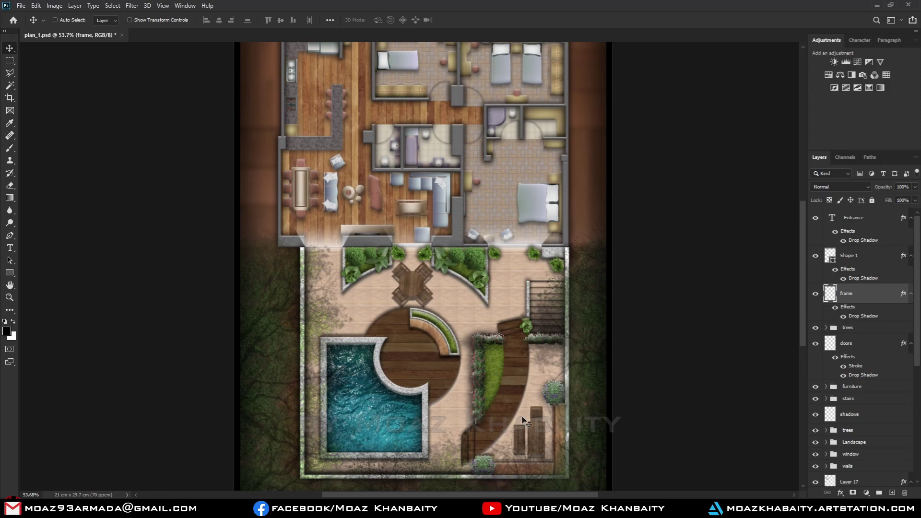
scroll(510, 335, up, 3)
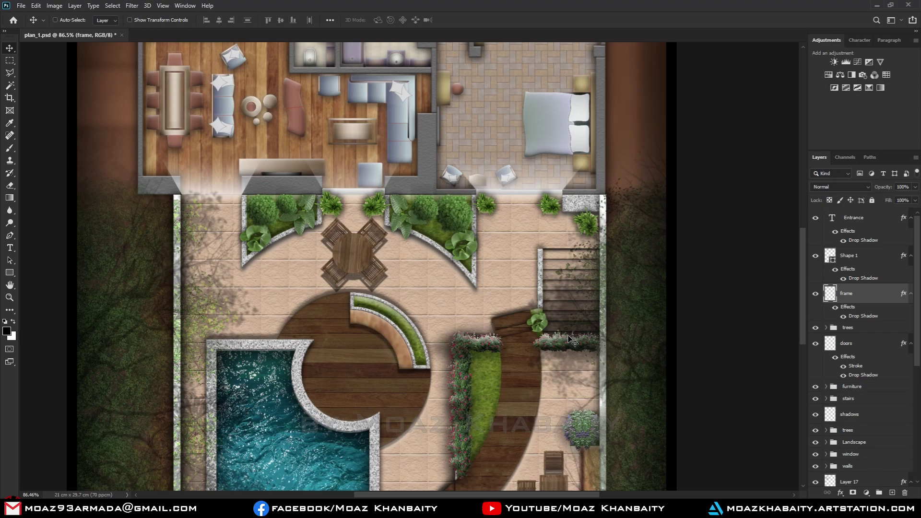
scroll(516, 341, down, 1)
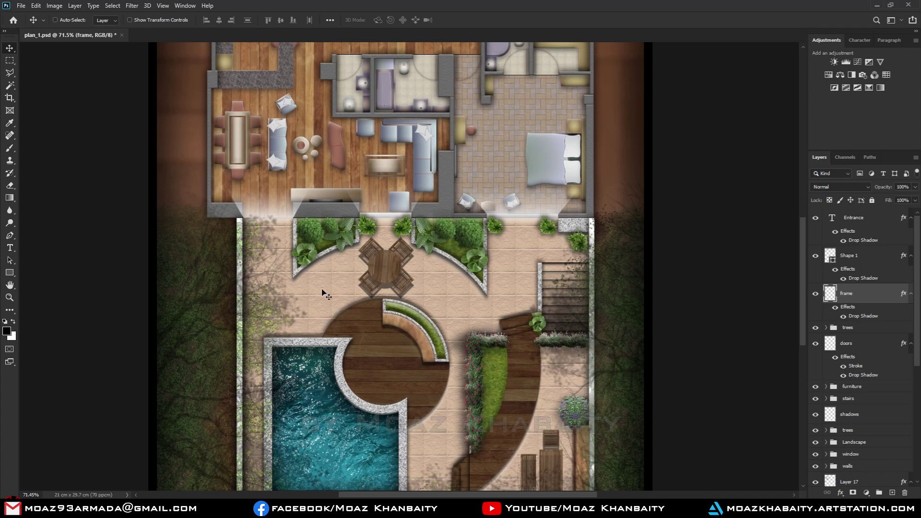
right_click(322, 292)
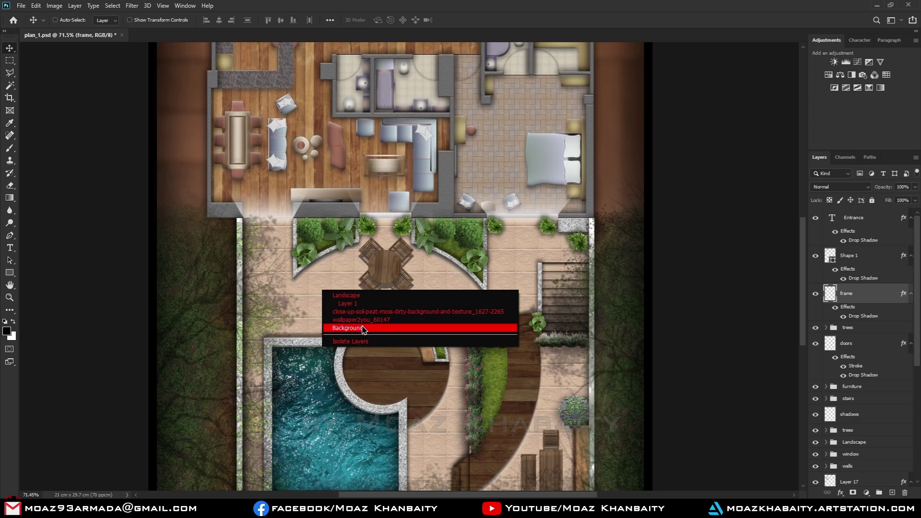
click(714, 334)
scroll(867, 429, down, 5)
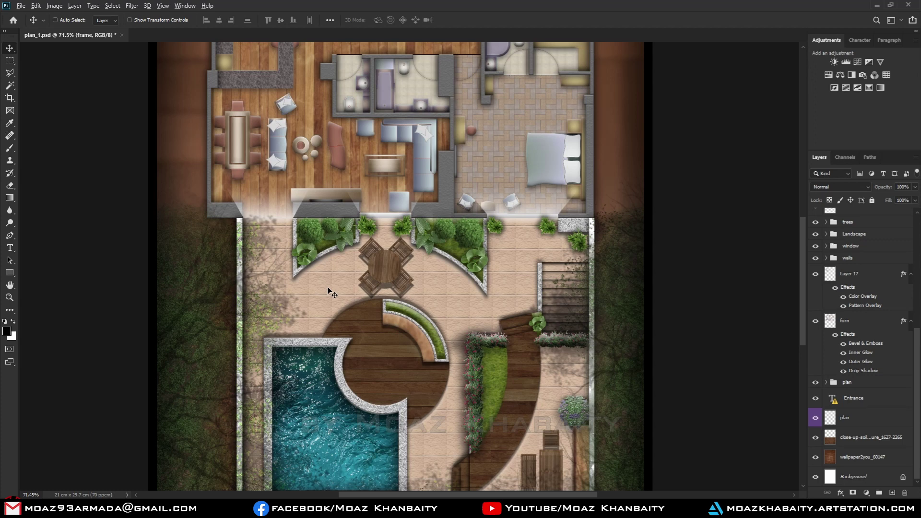
ctrl+click(327, 290)
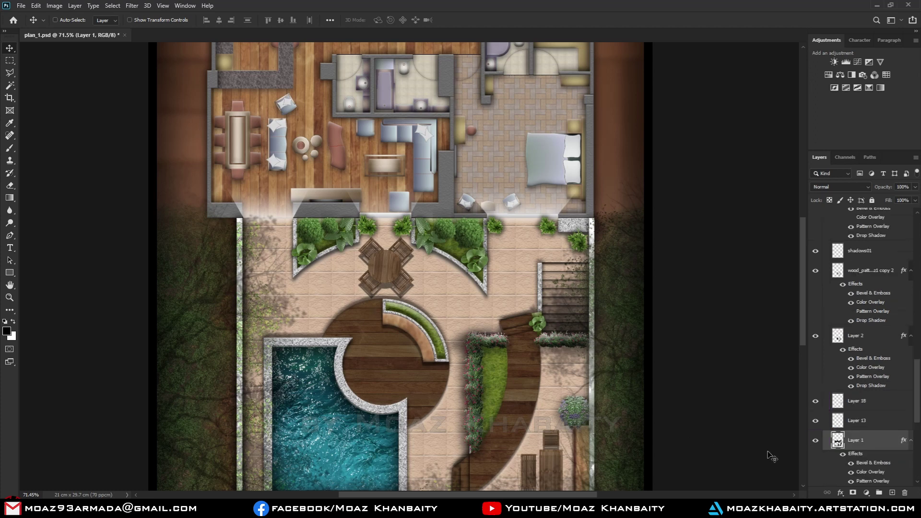
click(816, 440)
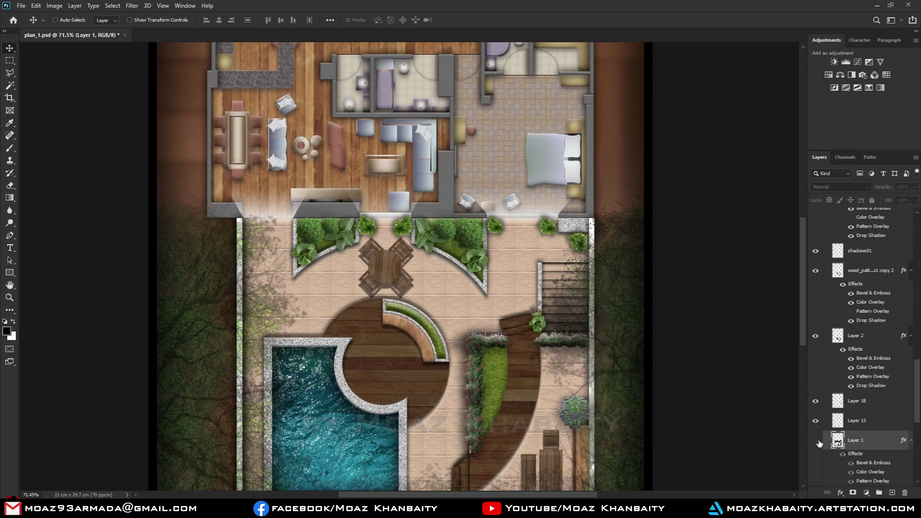
click(816, 440)
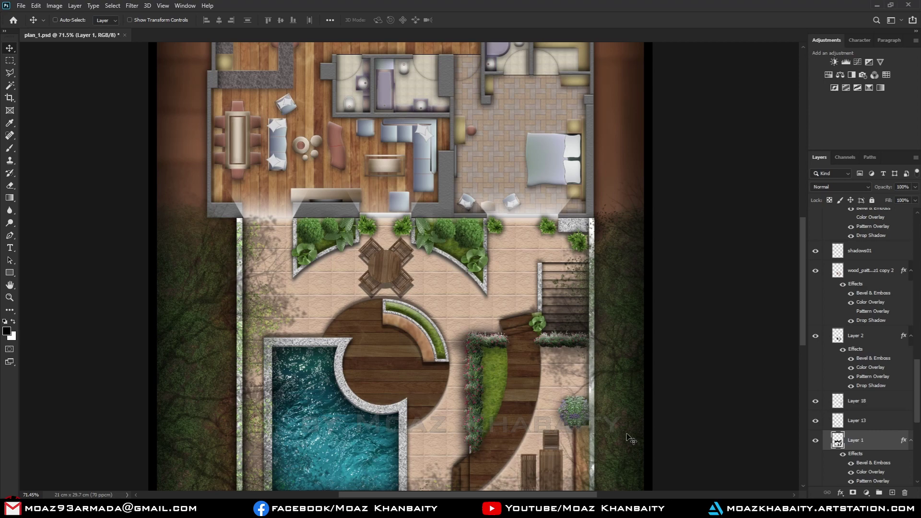
scroll(858, 455, down, 3)
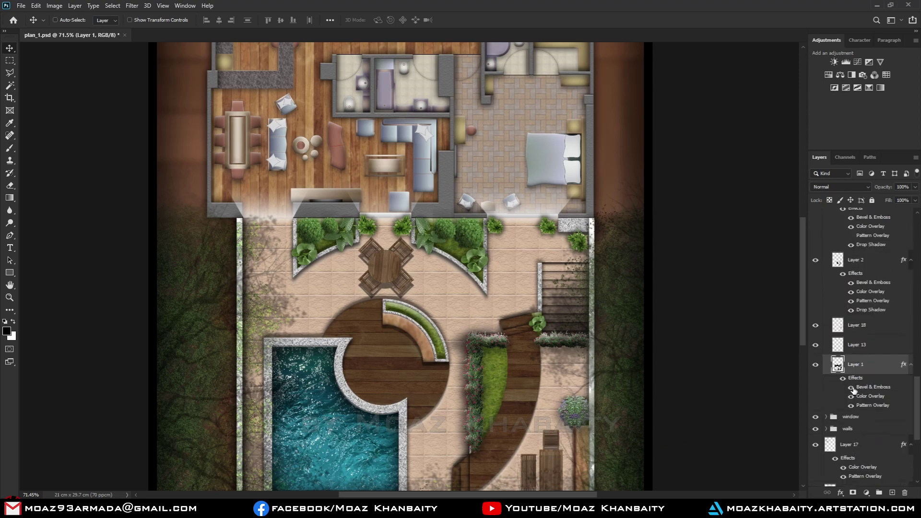
click(852, 388)
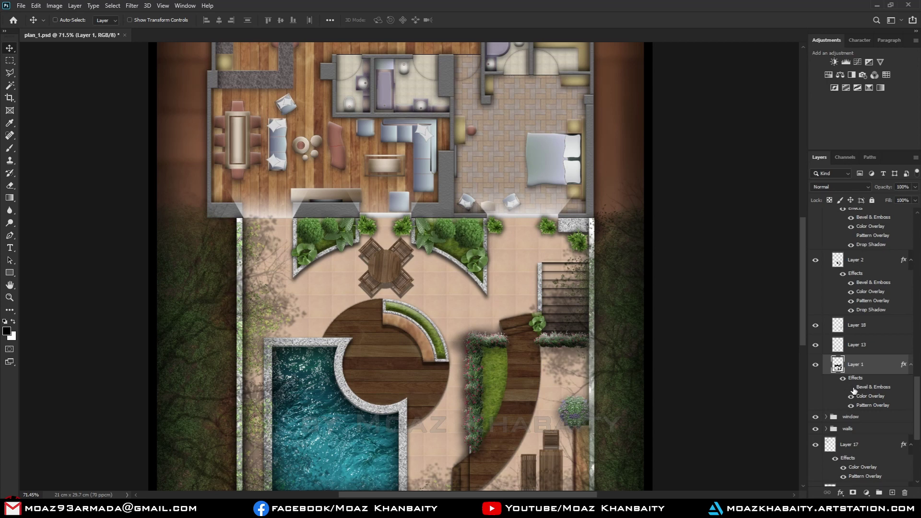
click(853, 388)
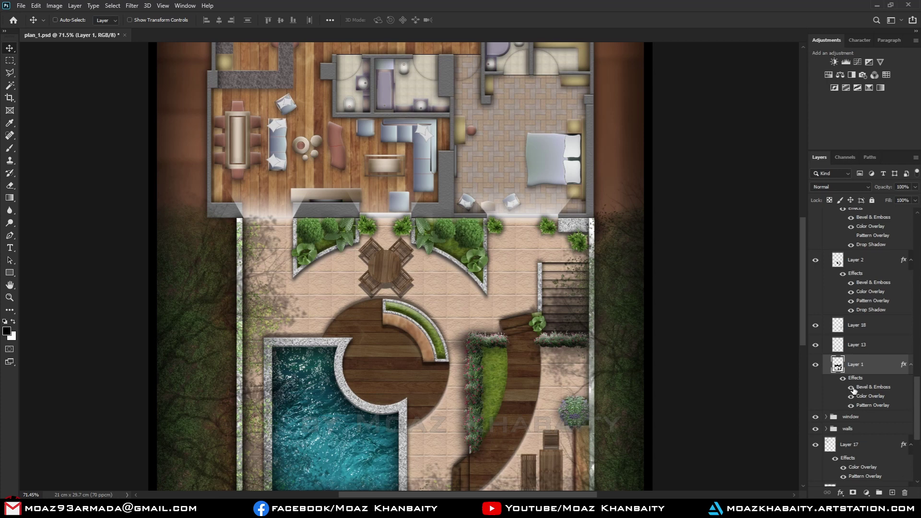
click(851, 396)
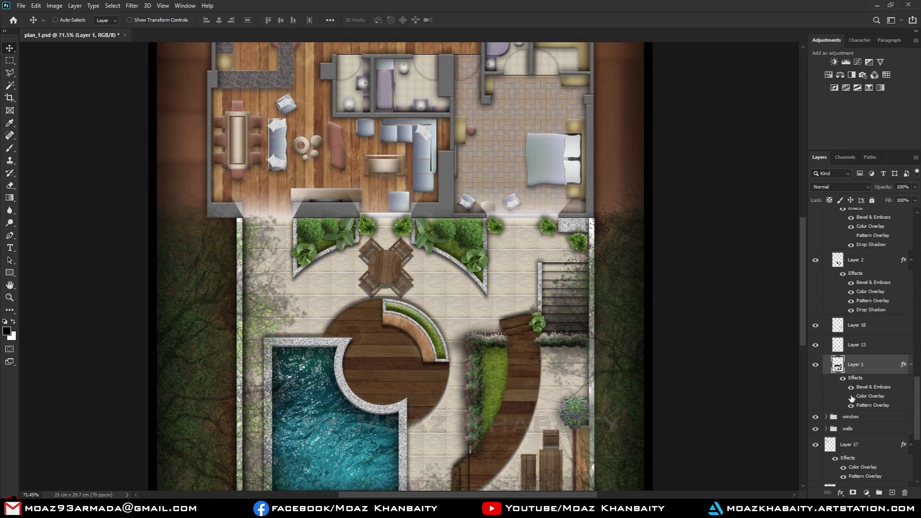
click(852, 396)
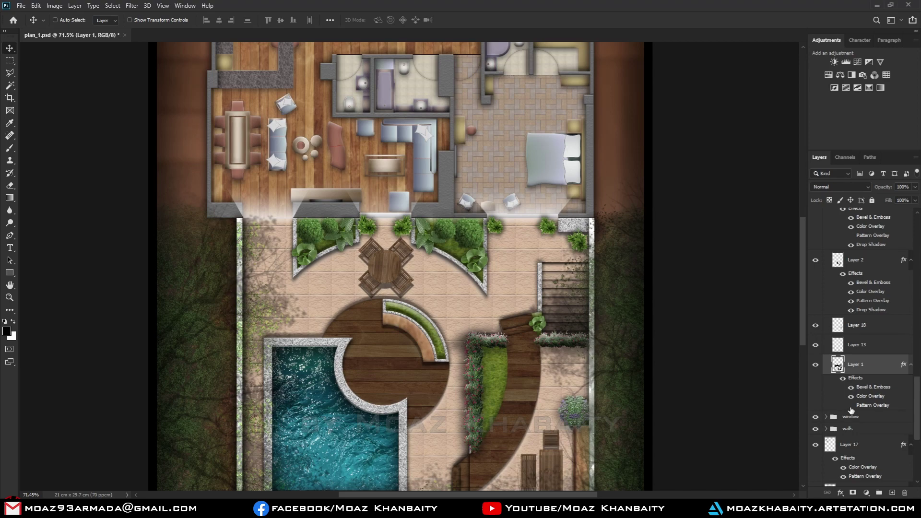
click(851, 407)
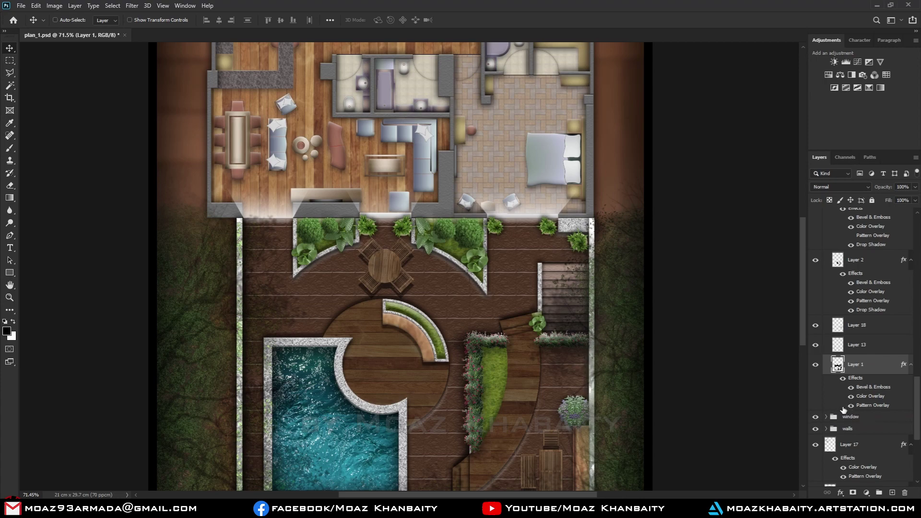
key(ctrl+z)
scroll(434, 368, down, 2)
scroll(434, 367, down, 2)
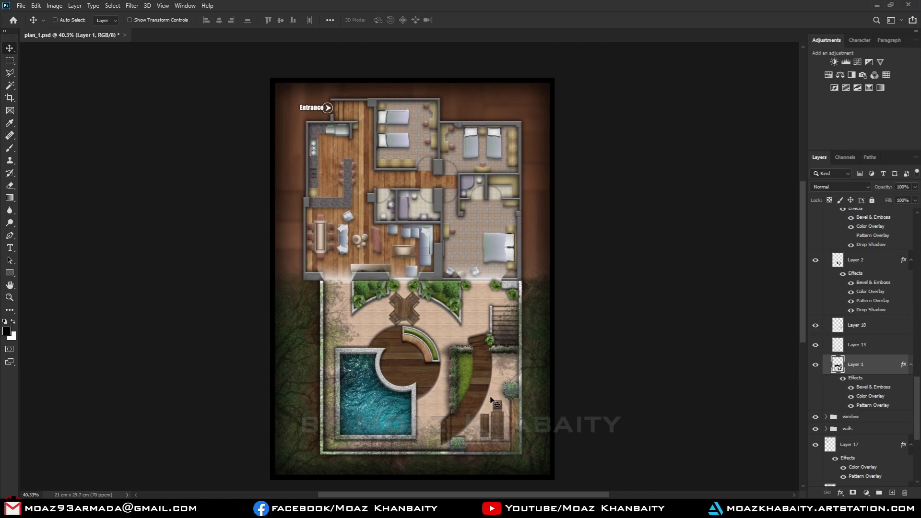
scroll(338, 340, up, 1)
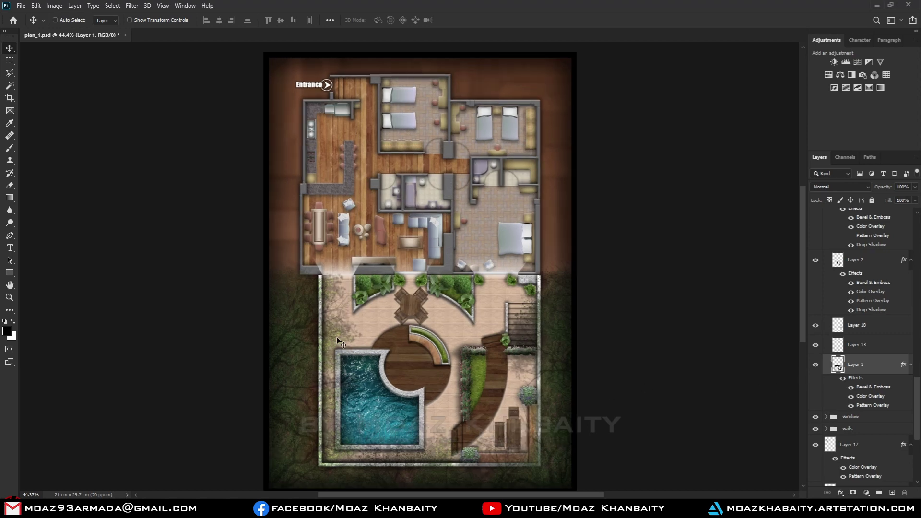
scroll(338, 340, up, 1)
scroll(338, 341, up, 2)
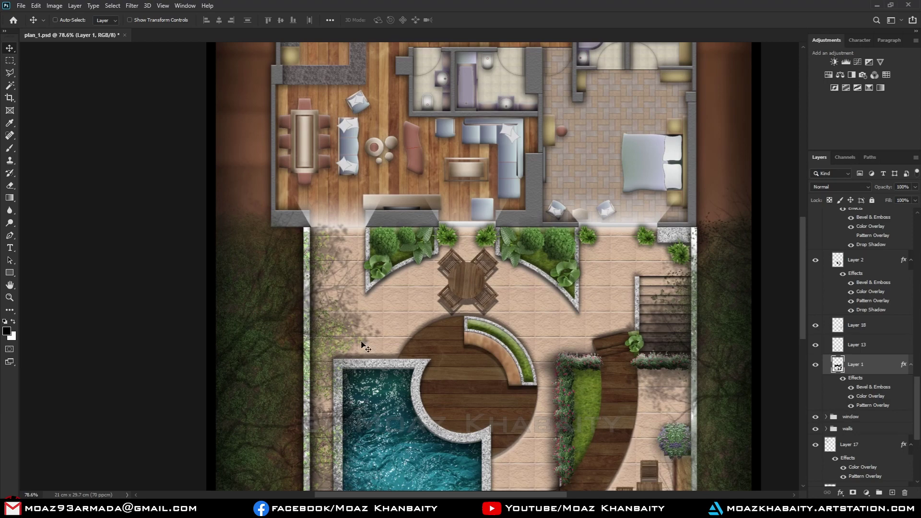
scroll(381, 355, up, 1)
scroll(381, 354, up, 2)
scroll(381, 354, up, 2)
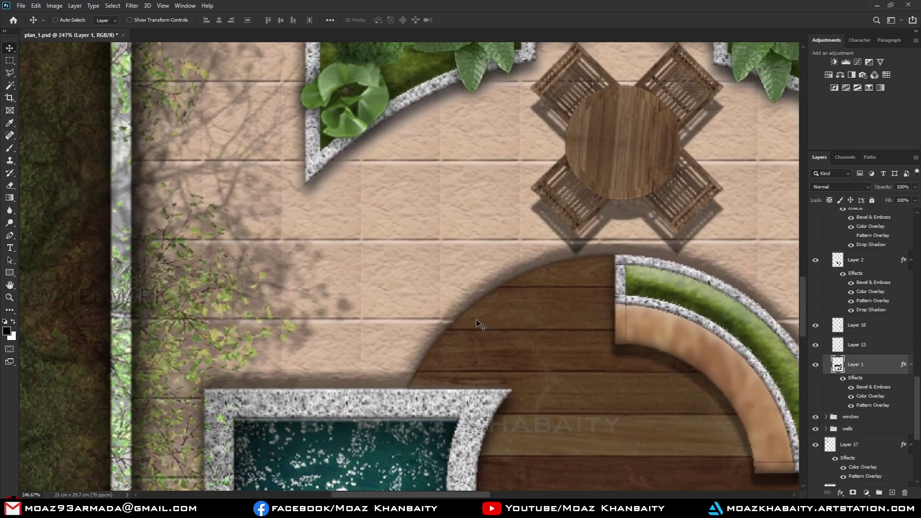
scroll(479, 323, up, 2)
scroll(456, 346, up, 2)
scroll(502, 267, down, 1)
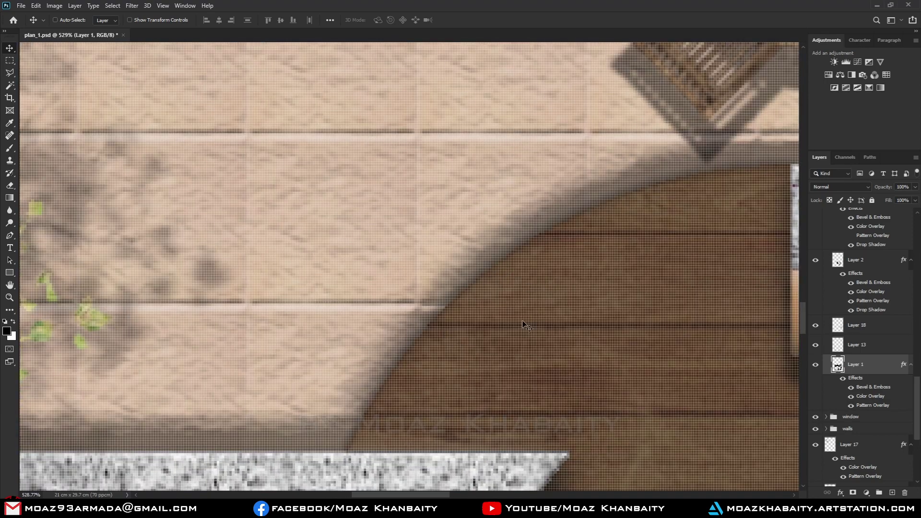
scroll(419, 386, down, 3)
scroll(419, 387, down, 1)
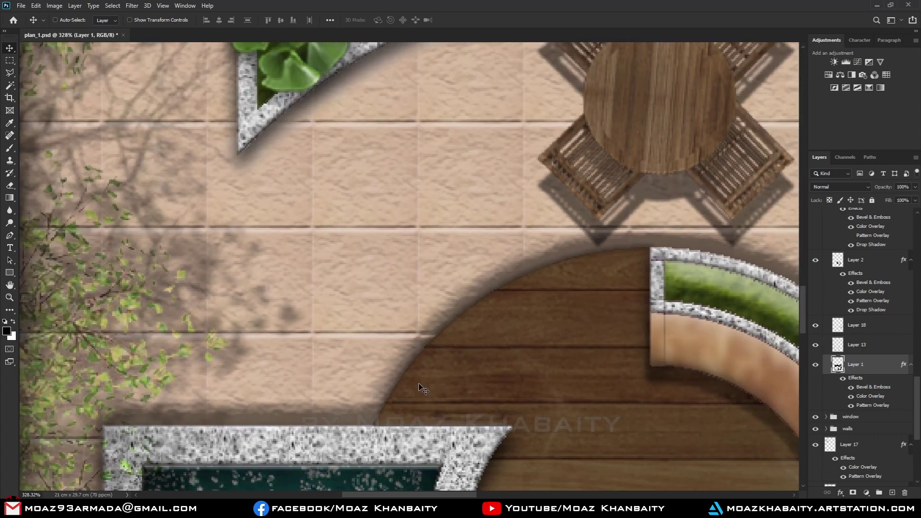
scroll(419, 388, down, 2)
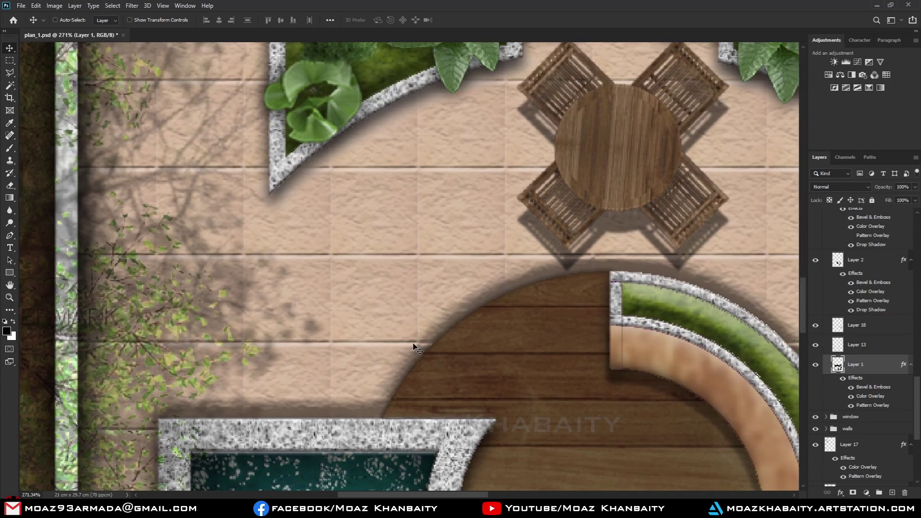
scroll(411, 350, down, 2)
scroll(408, 309, up, 2)
scroll(82, 62, down, 2)
scroll(81, 62, down, 2)
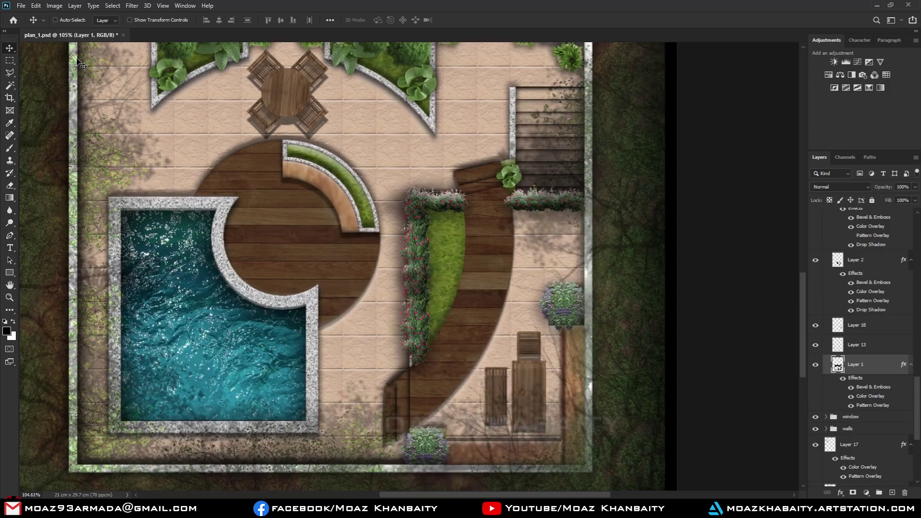
scroll(81, 62, down, 1)
scroll(81, 64, up, 1)
scroll(81, 64, up, 2)
scroll(81, 63, up, 2)
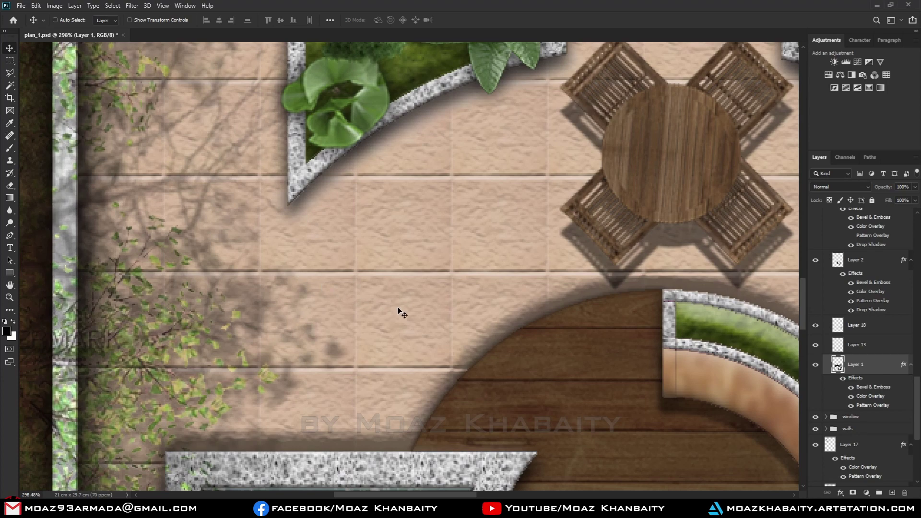
scroll(401, 316, down, 1)
scroll(401, 316, up, 2)
scroll(401, 316, down, 1)
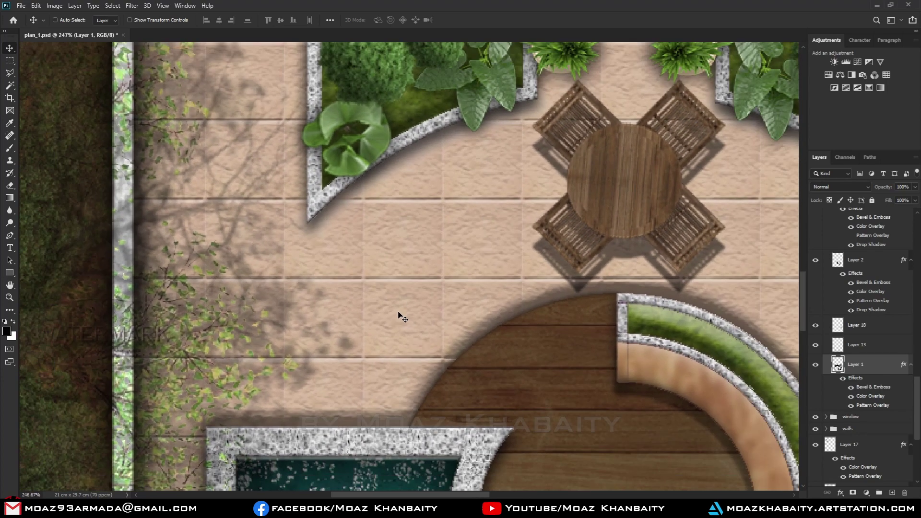
- View the plan at 100%, pan around, then fit the whole sheet on screen
double_click(10, 298)
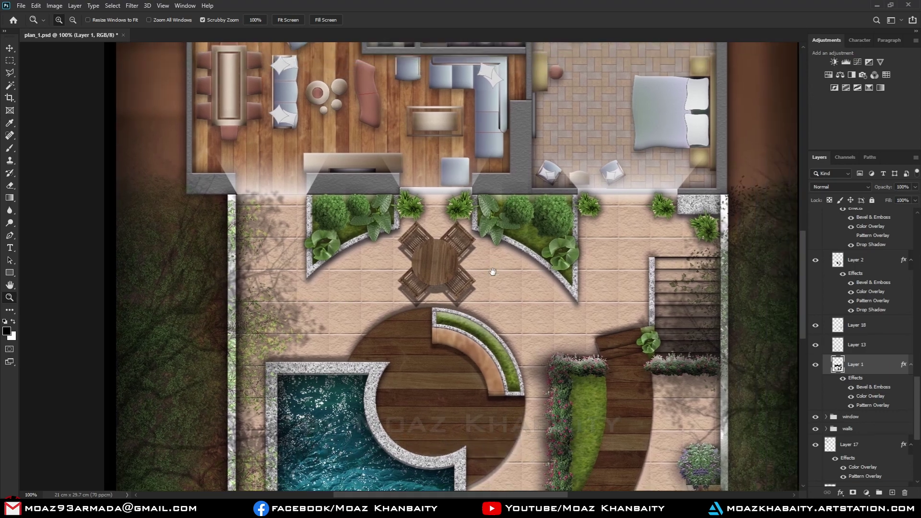
drag(551, 242, 486, 339)
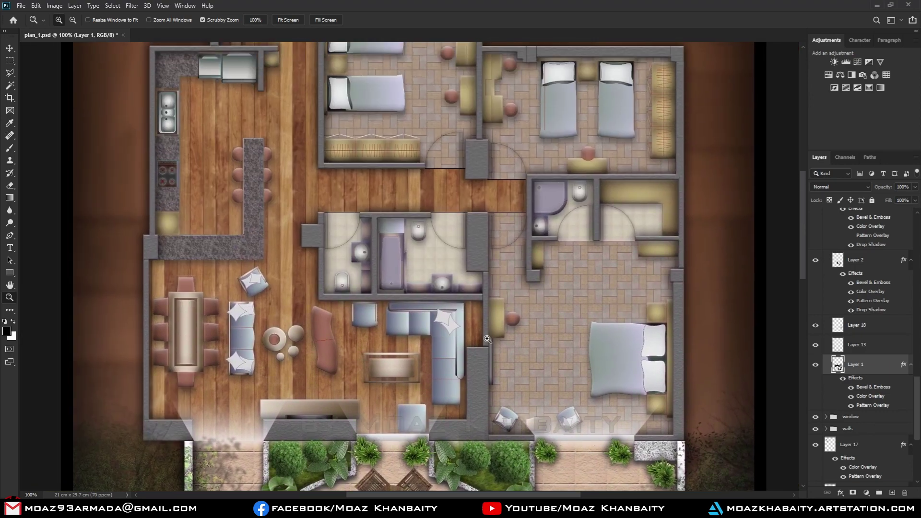
alt+click(412, 240)
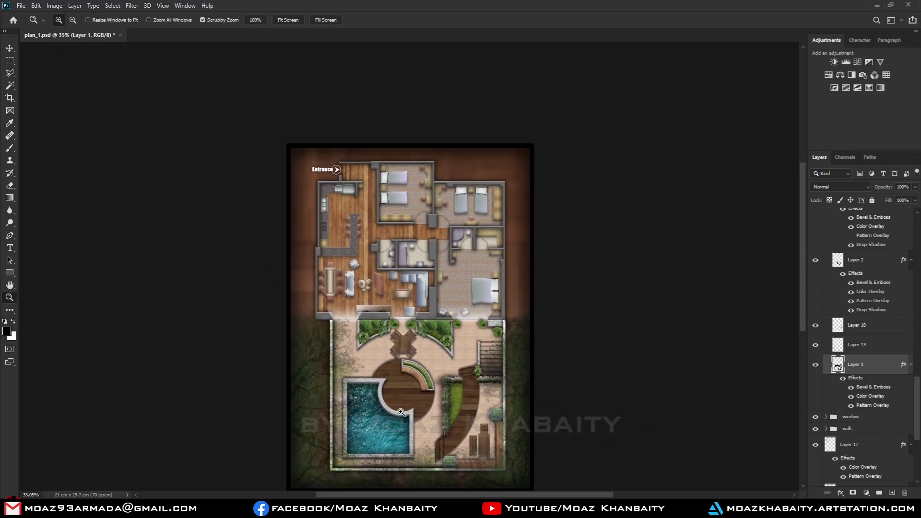
drag(401, 412, 81, 324)
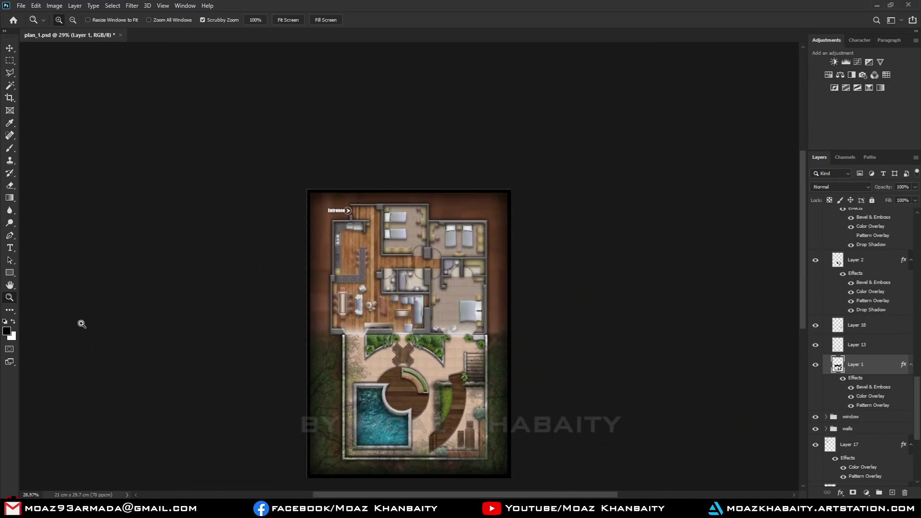
double_click(10, 286)
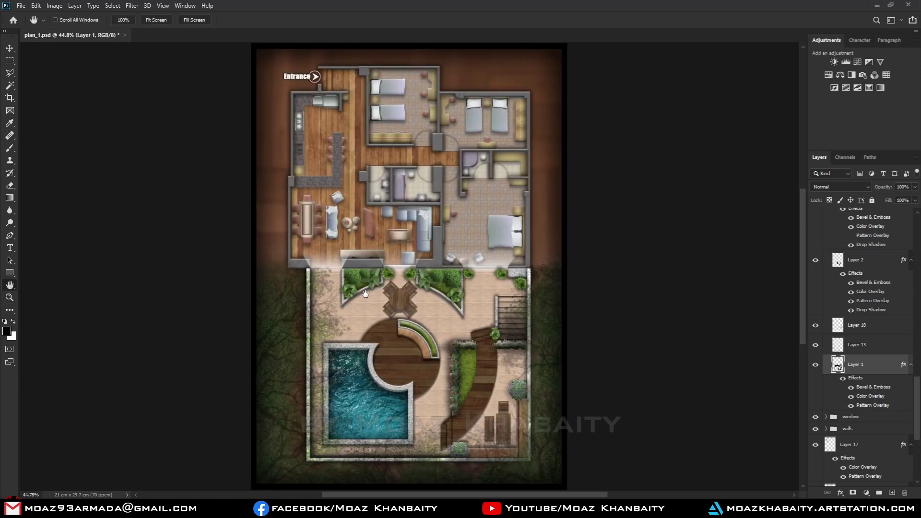
click(10, 49)
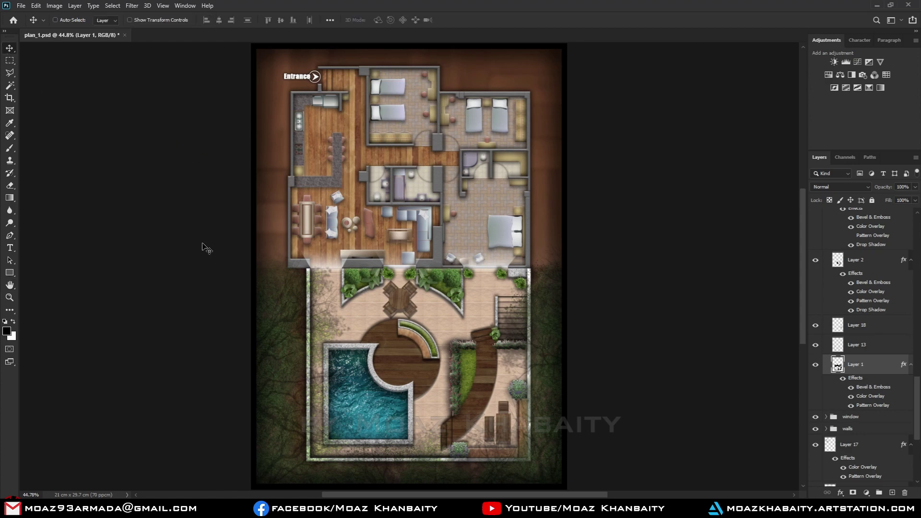
click(9, 285)
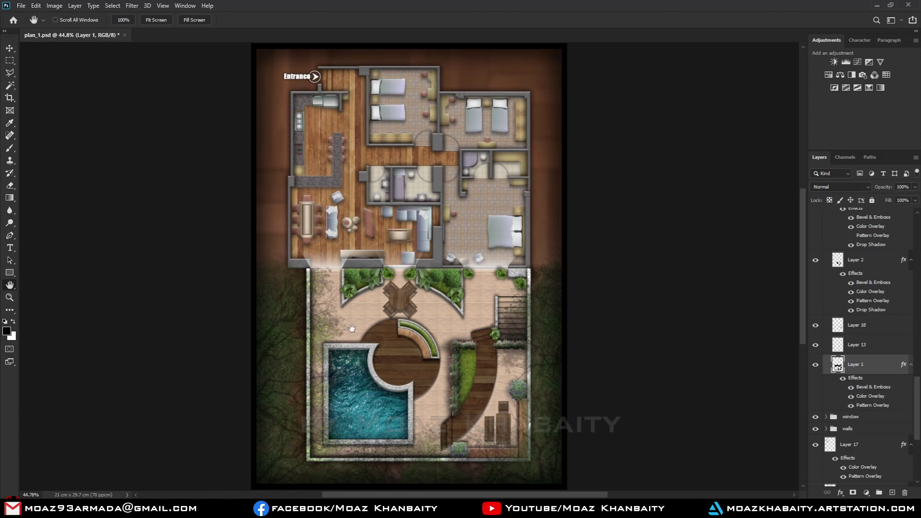
key(v)
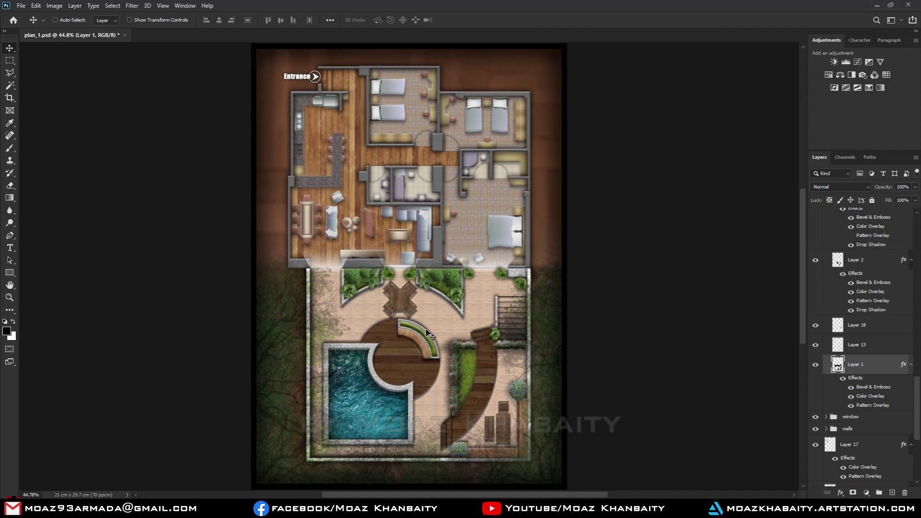
key(t)
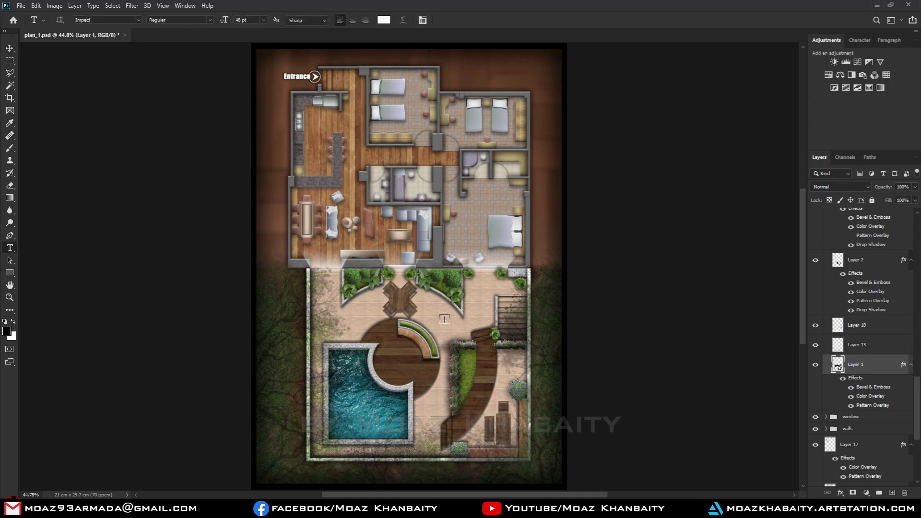
key(v)
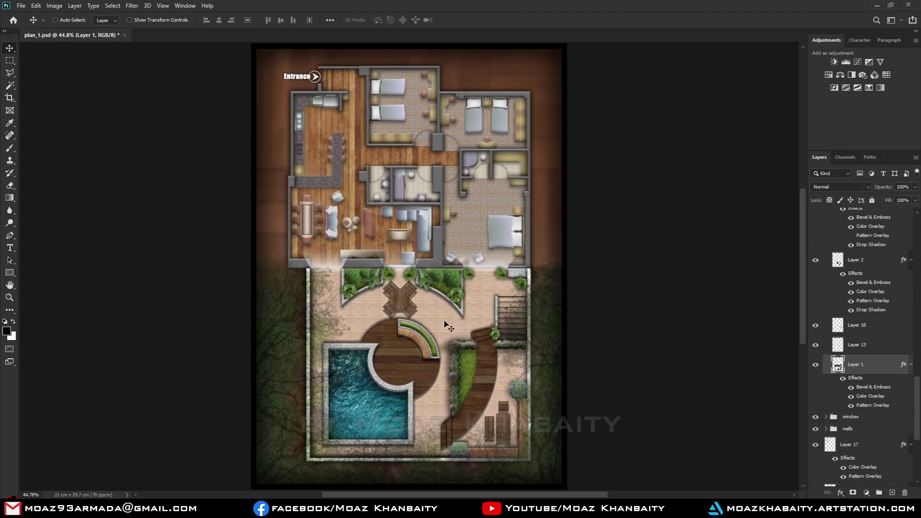
key(m)
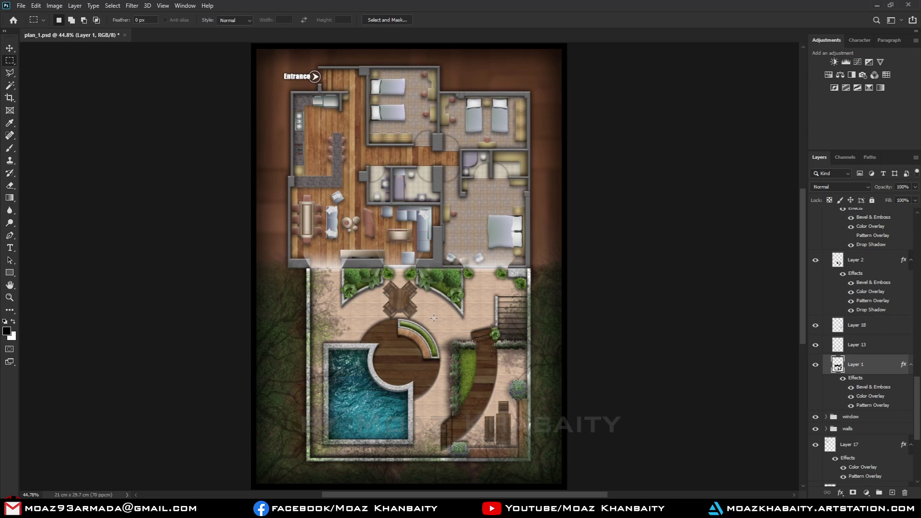
key(c)
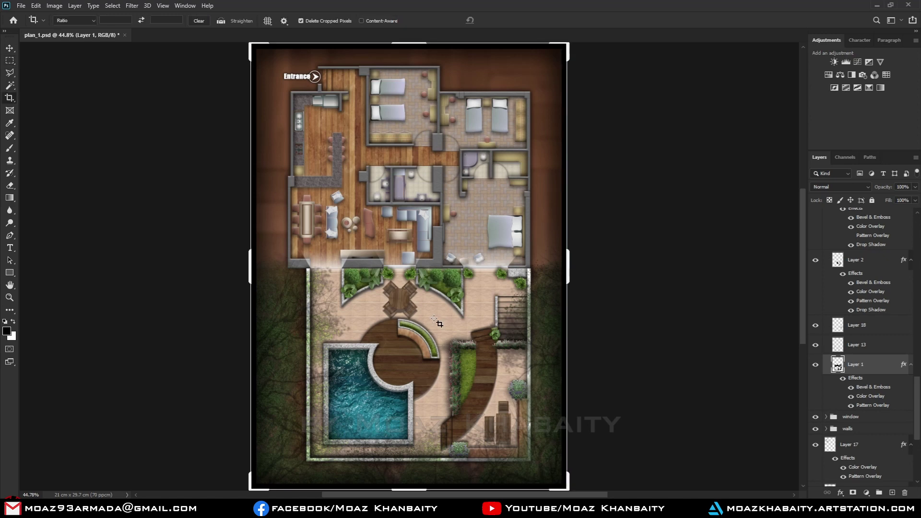
key(v)
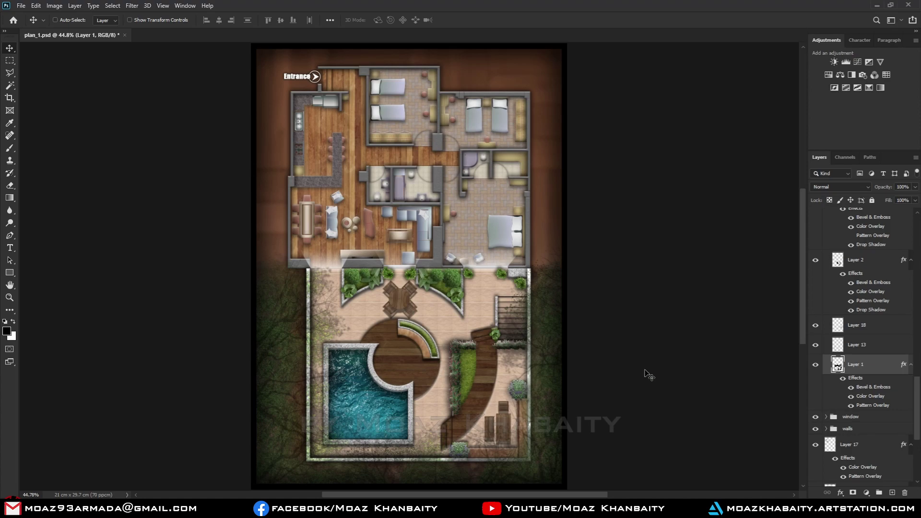
scroll(398, 185, up, 3)
scroll(398, 197, up, 2)
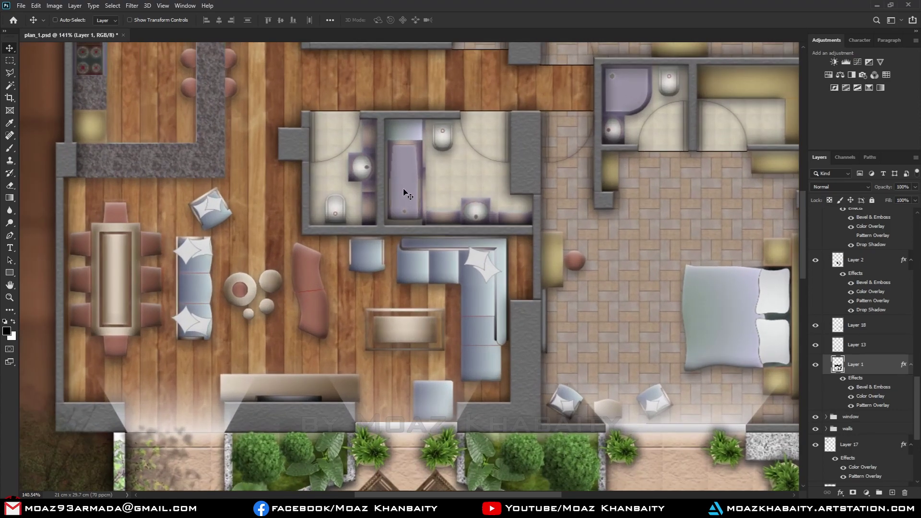
scroll(405, 205, down, 3)
scroll(436, 326, down, 1)
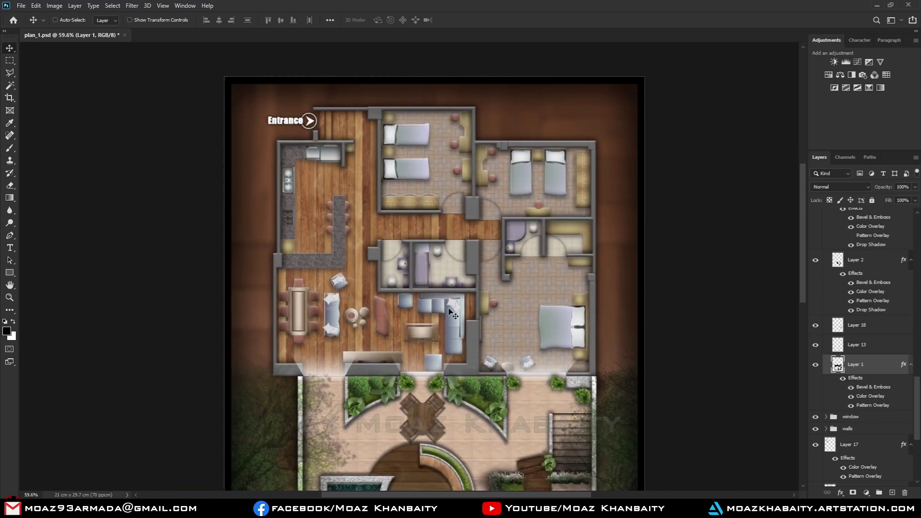
scroll(451, 319, up, 1)
ctrl+click(458, 312)
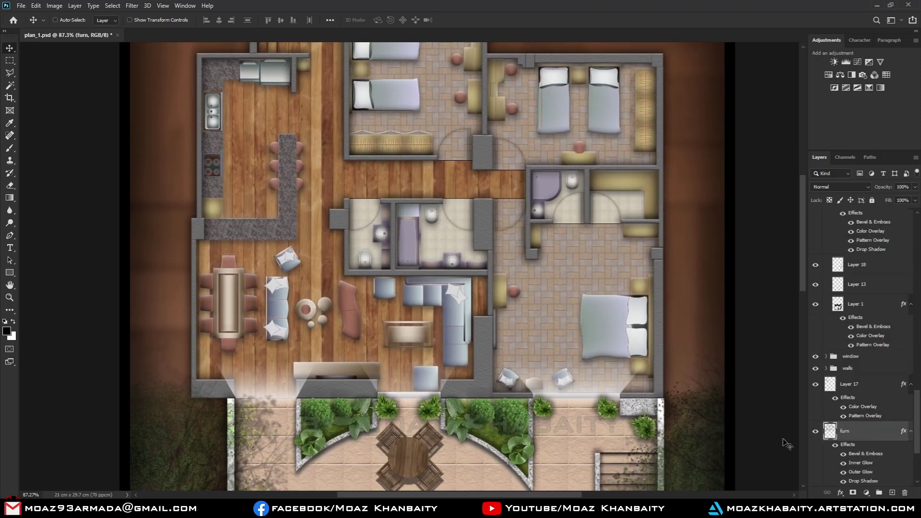
click(816, 432)
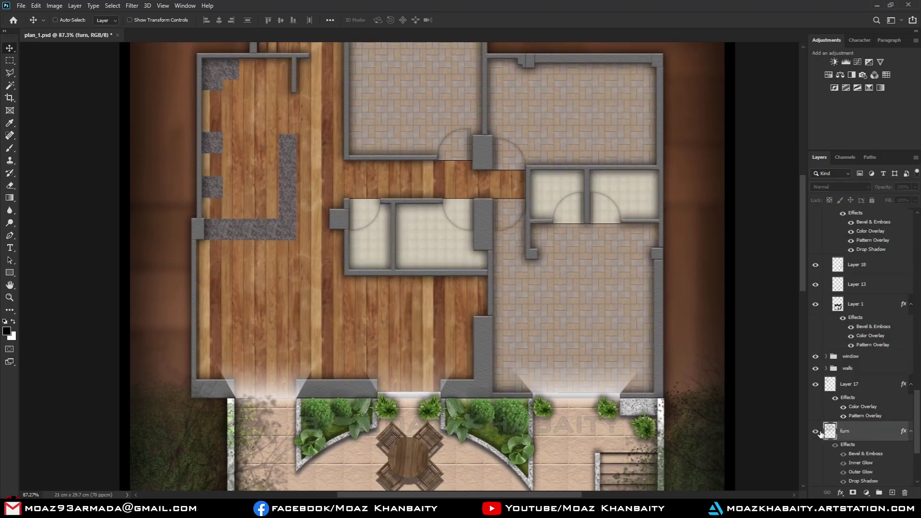
click(816, 431)
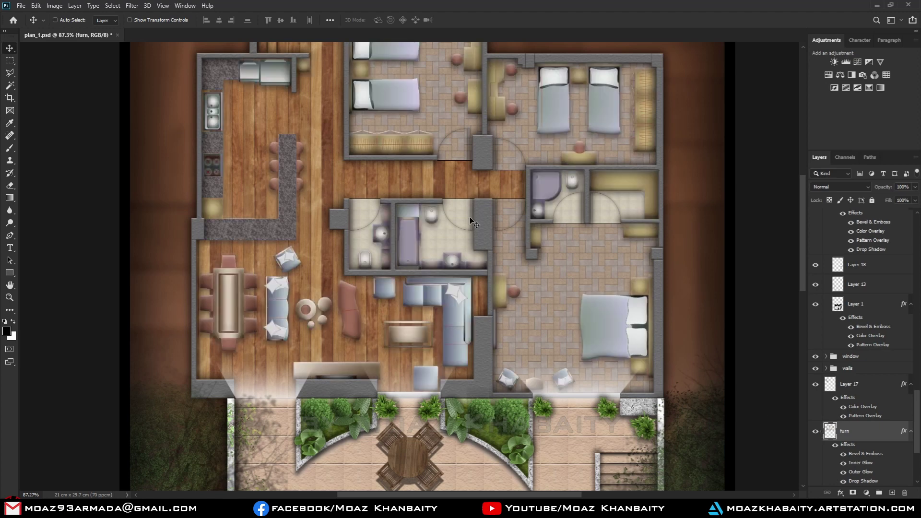
ctrl+click(326, 181)
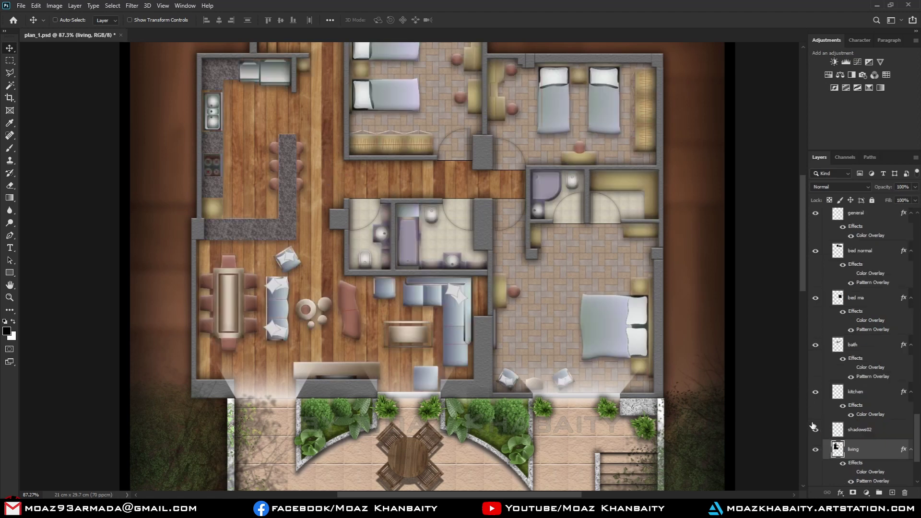
click(816, 450)
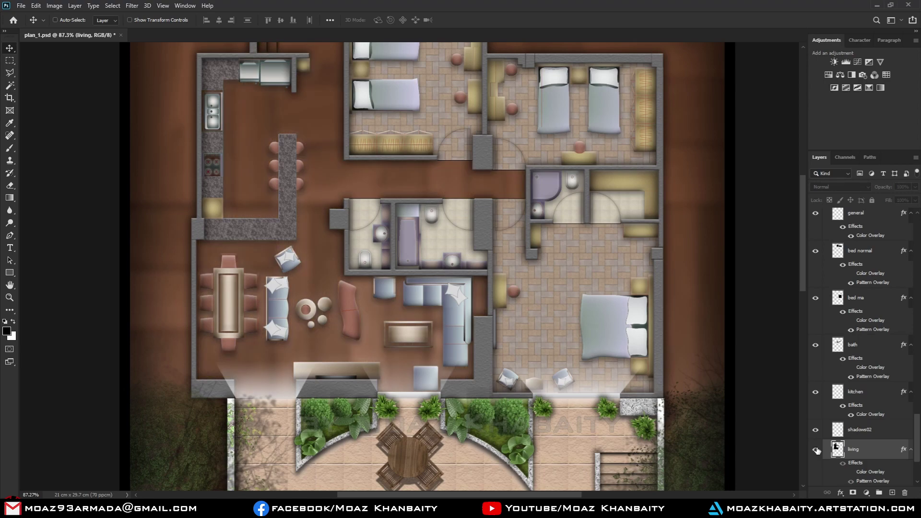
click(817, 450)
scroll(465, 265, down, 3)
scroll(466, 265, down, 2)
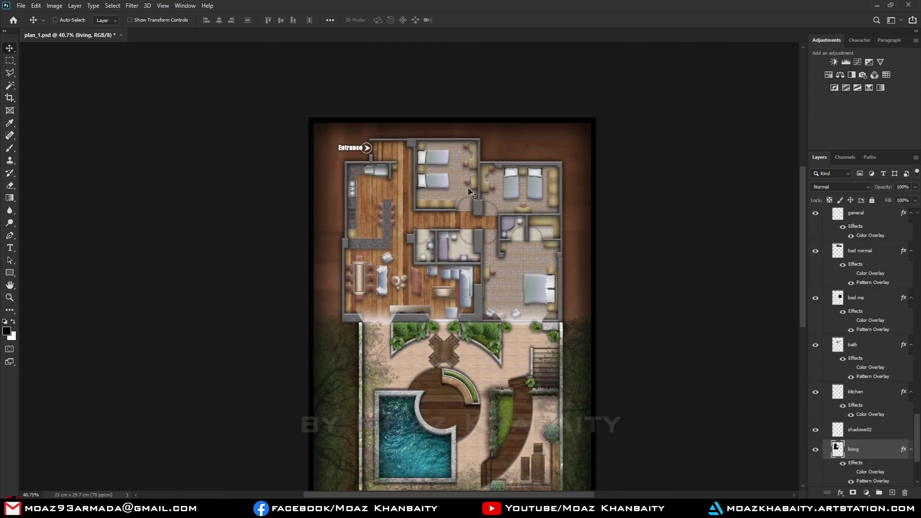
scroll(465, 265, down, 1)
scroll(537, 276, up, 1)
scroll(537, 275, up, 1)
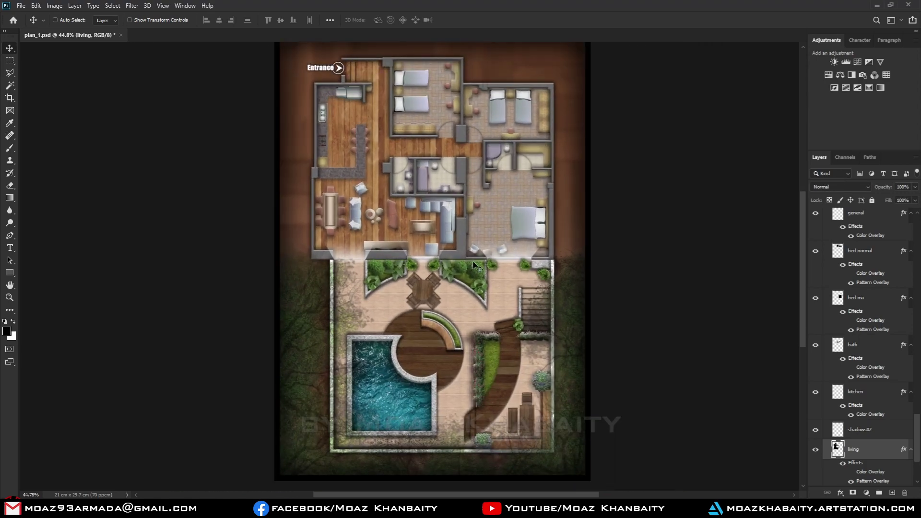